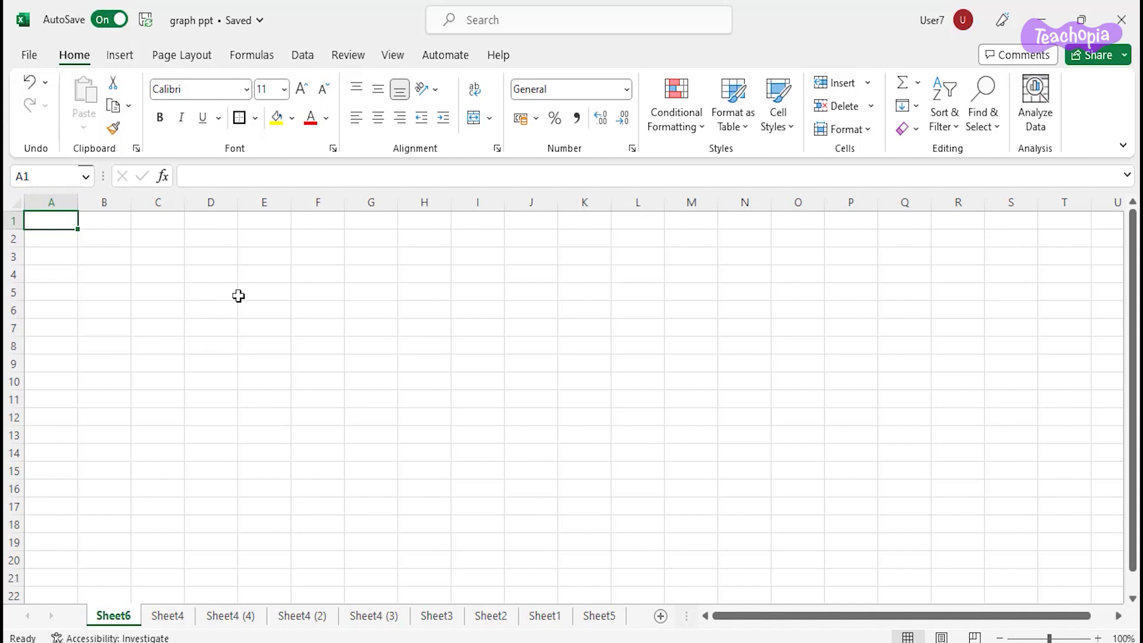
- On Sheet4, insert a 2-D clustered column chart from the park names and Number of Trees data, B3:C8
left_click(168, 616)
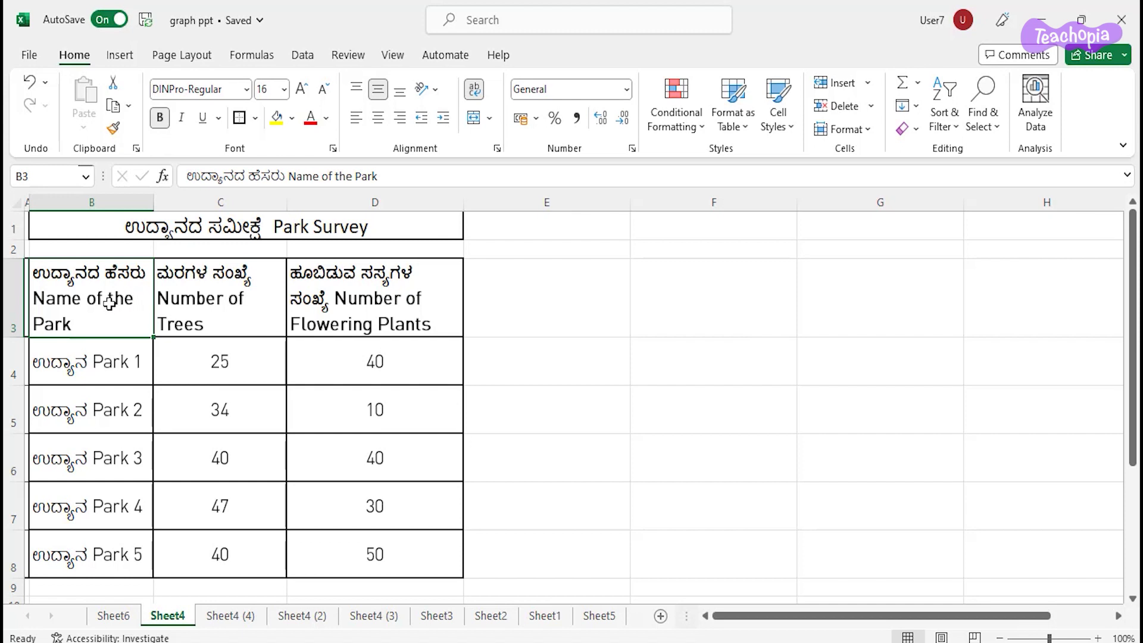
left_click_drag(120, 301, 216, 555)
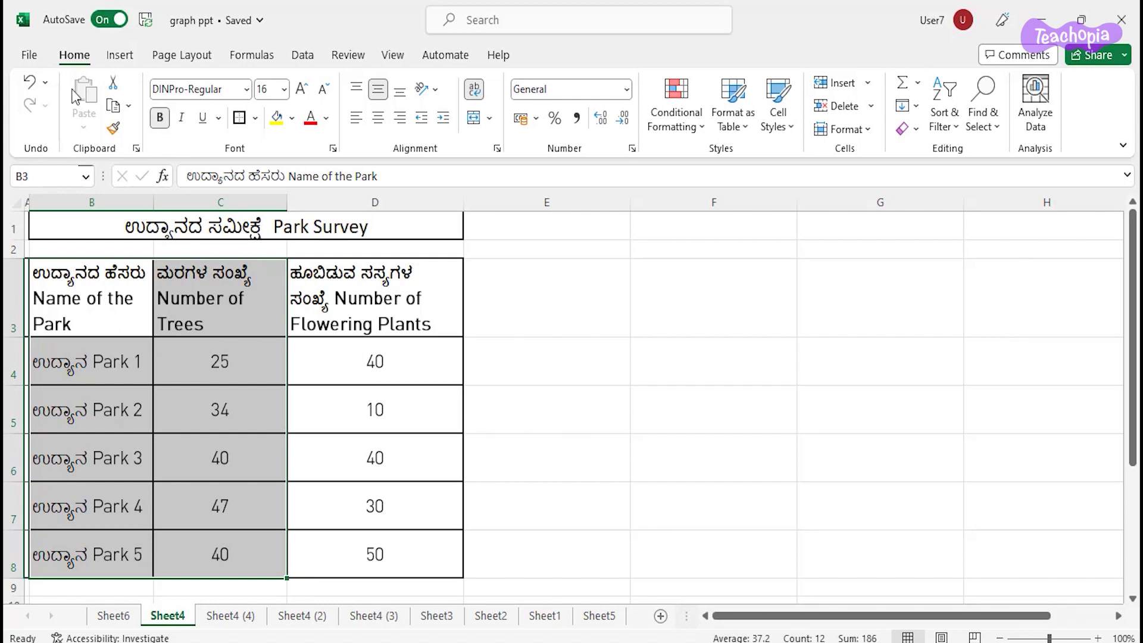
left_click(121, 57)
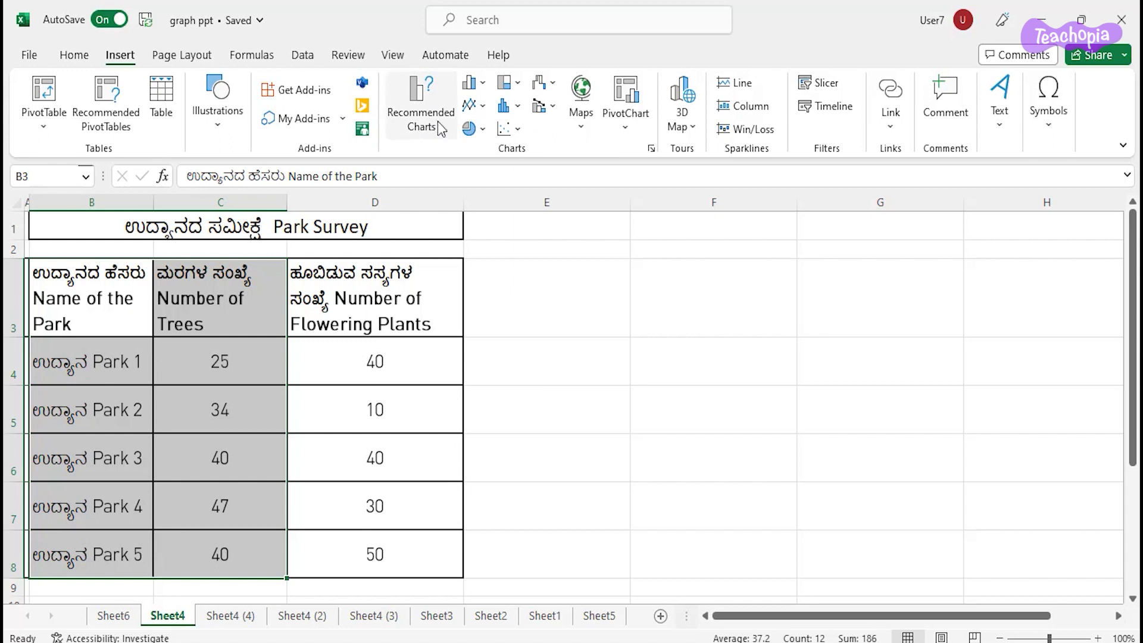
left_click(474, 89)
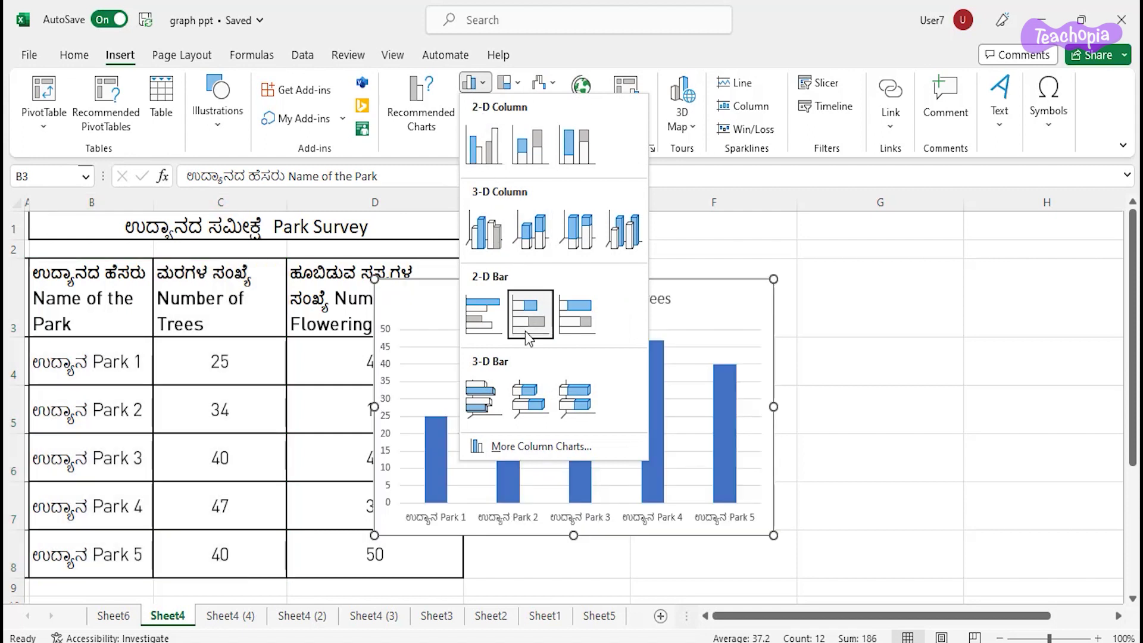
left_click(489, 157)
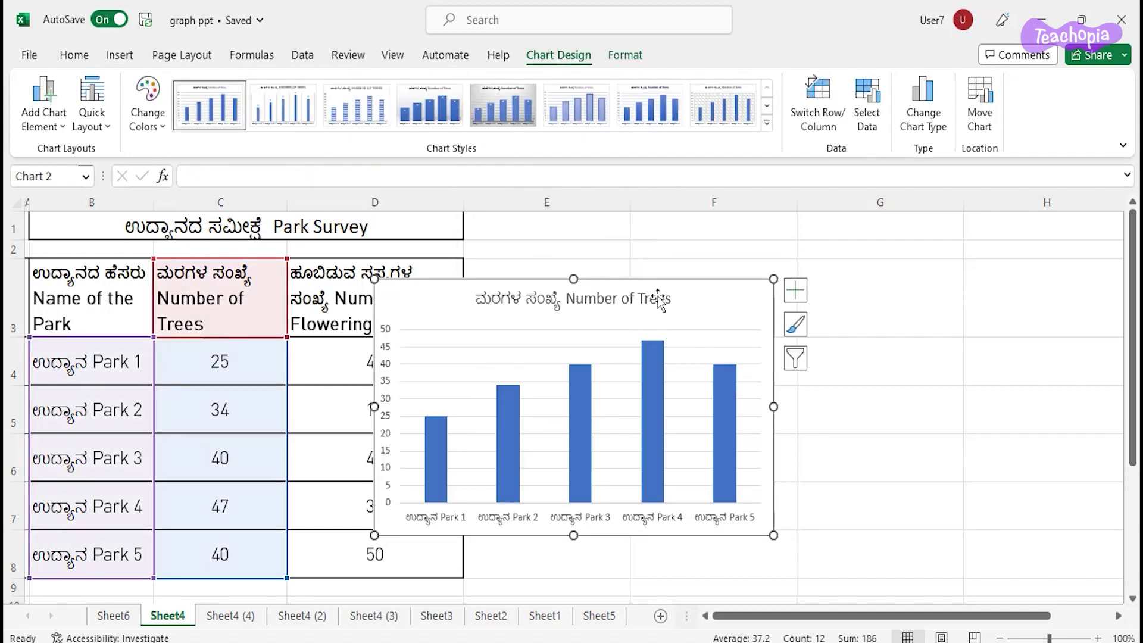
- Place the Number of Trees chart beside the table, enlarge it across columns E to H, and apply the dark-background chart style
left_click_drag(689, 286, 781, 243)
left_click_drag(870, 511, 1087, 598)
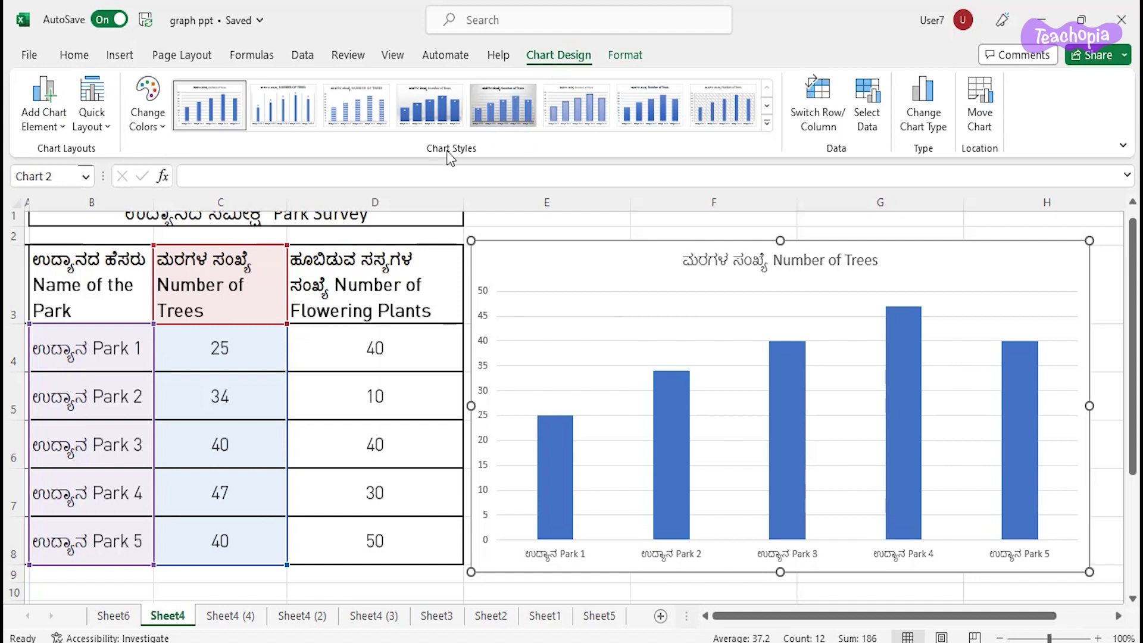
left_click(766, 123)
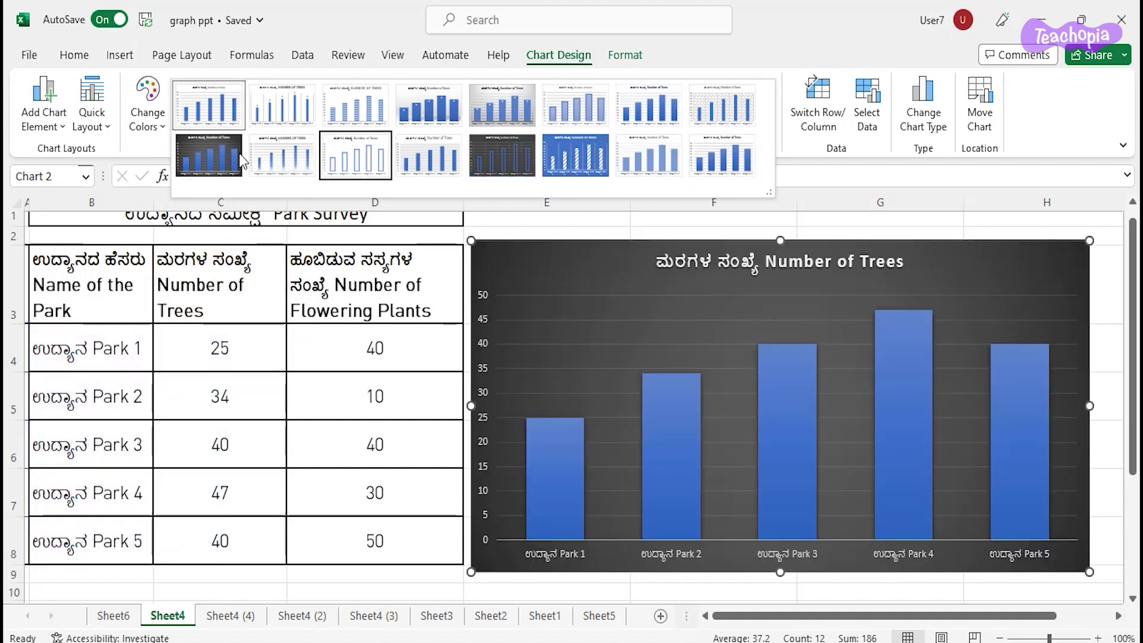
left_click(202, 159)
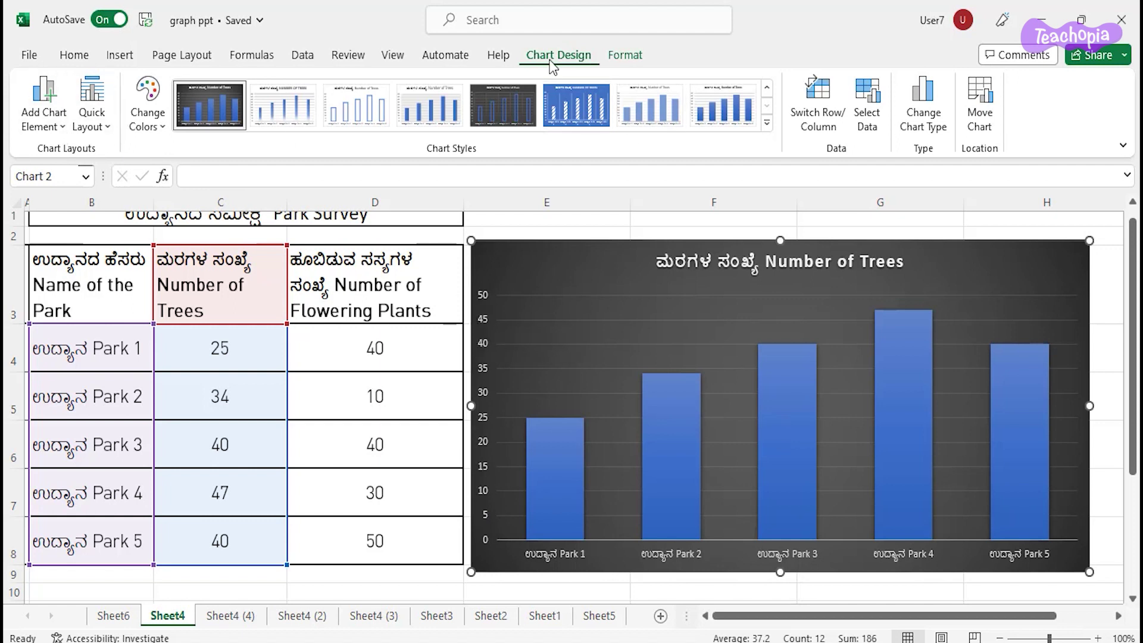
- Add primary horizontal and primary vertical axis titles to the Number of Trees chart
left_click(60, 128)
mouse_move(72, 181)
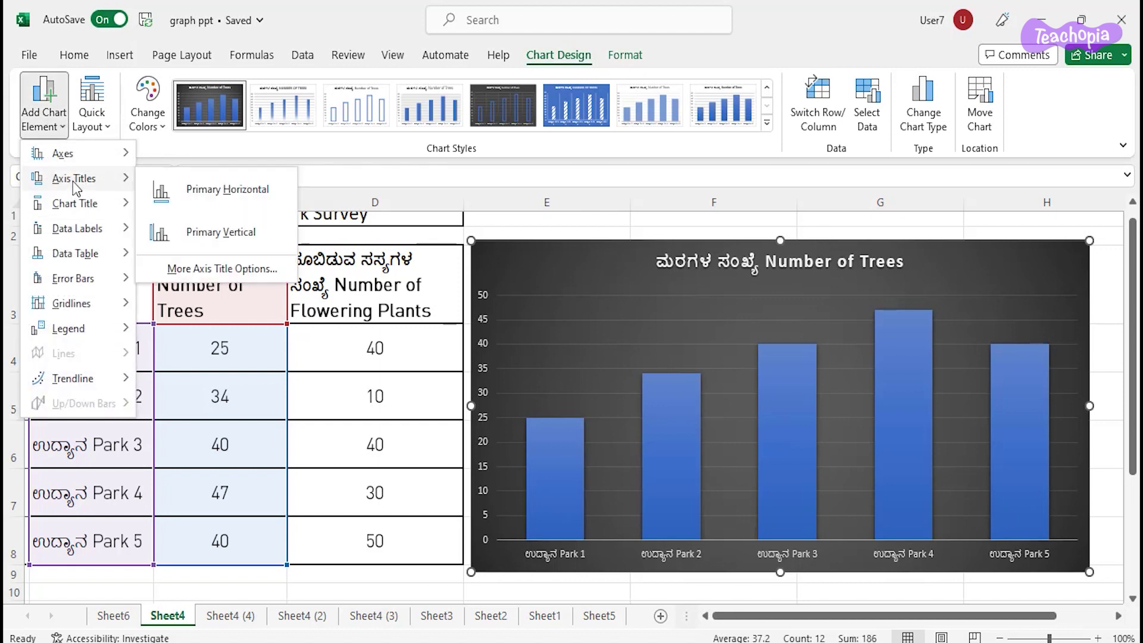
left_click(215, 199)
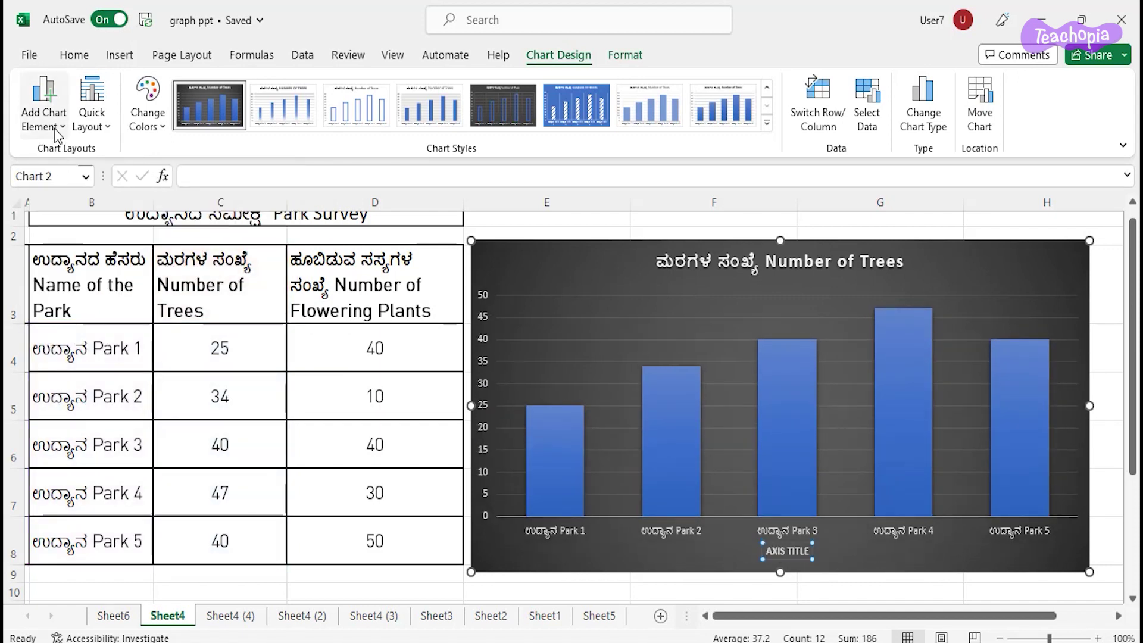
left_click(57, 128)
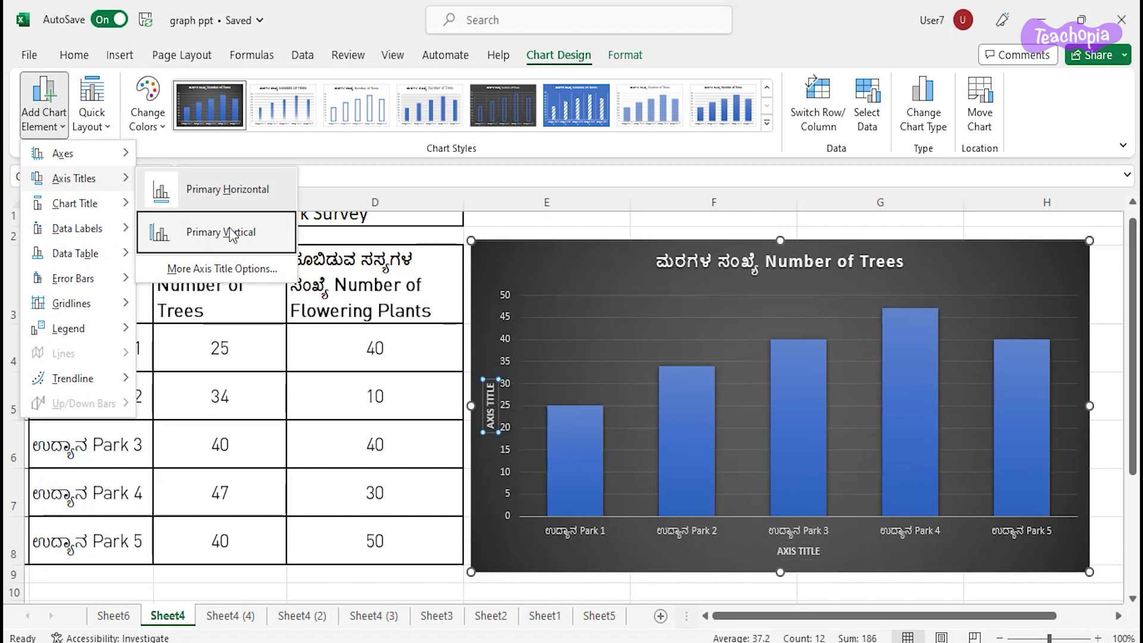
left_click(231, 234)
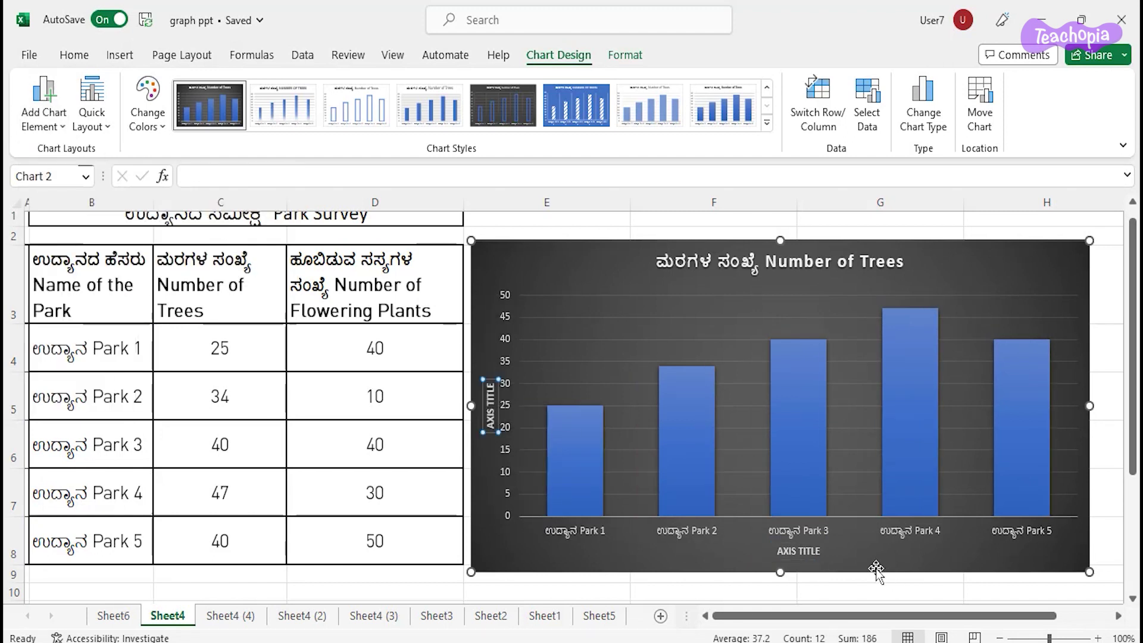
- Link the horizontal axis title to the Name of the Park header with the formula =Sheet4!$B$3
left_click(802, 551)
left_click(224, 173)
type("=")
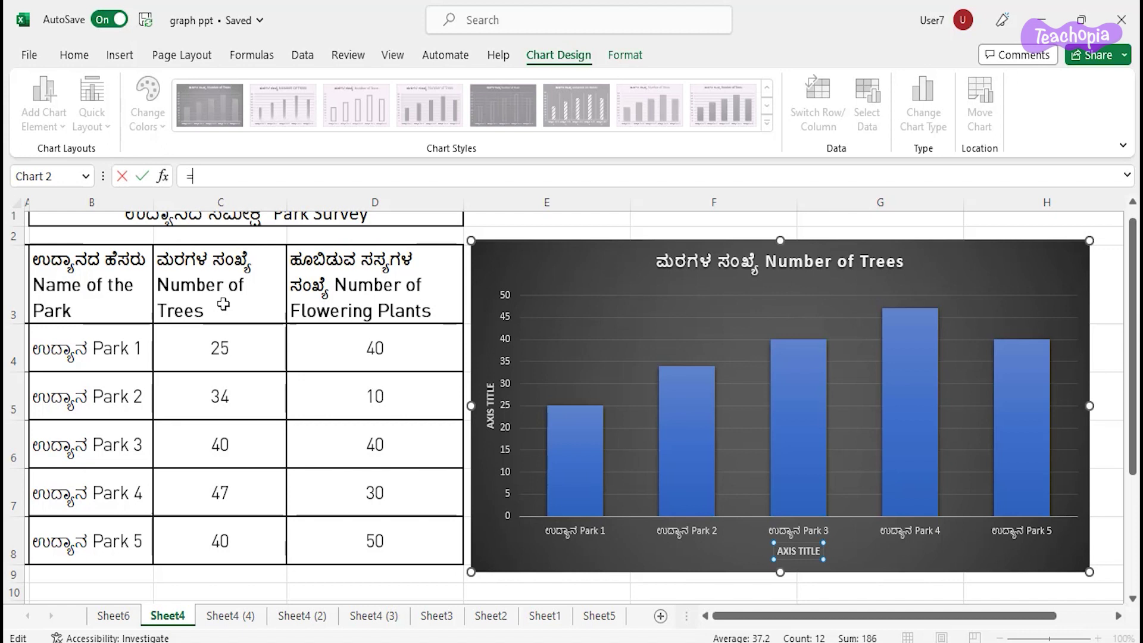
left_click(81, 305)
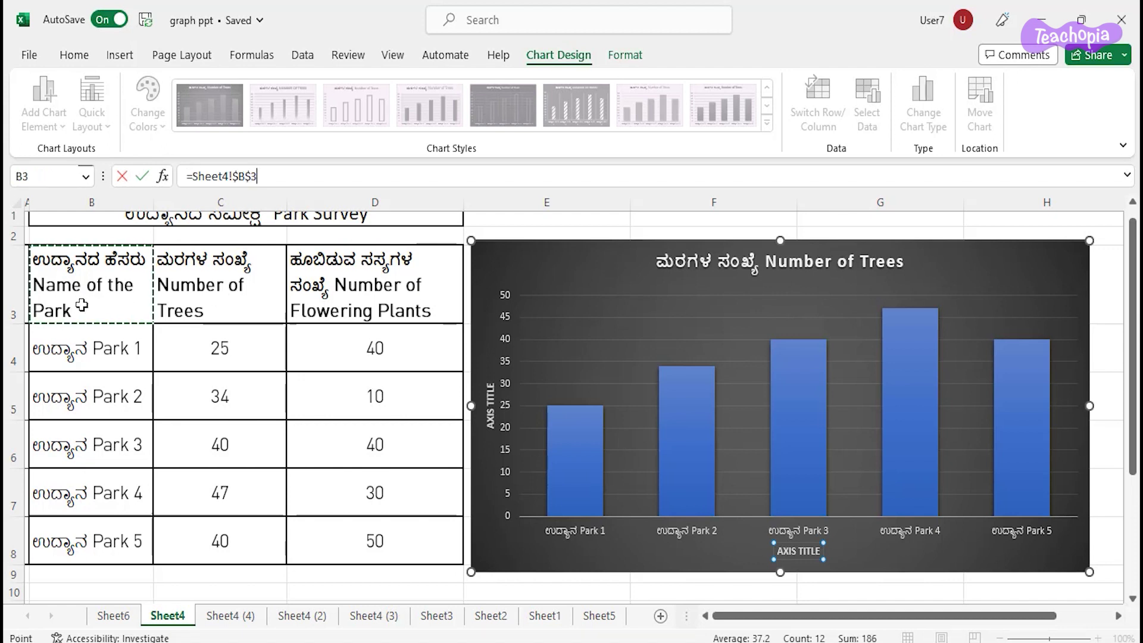
key("Return")
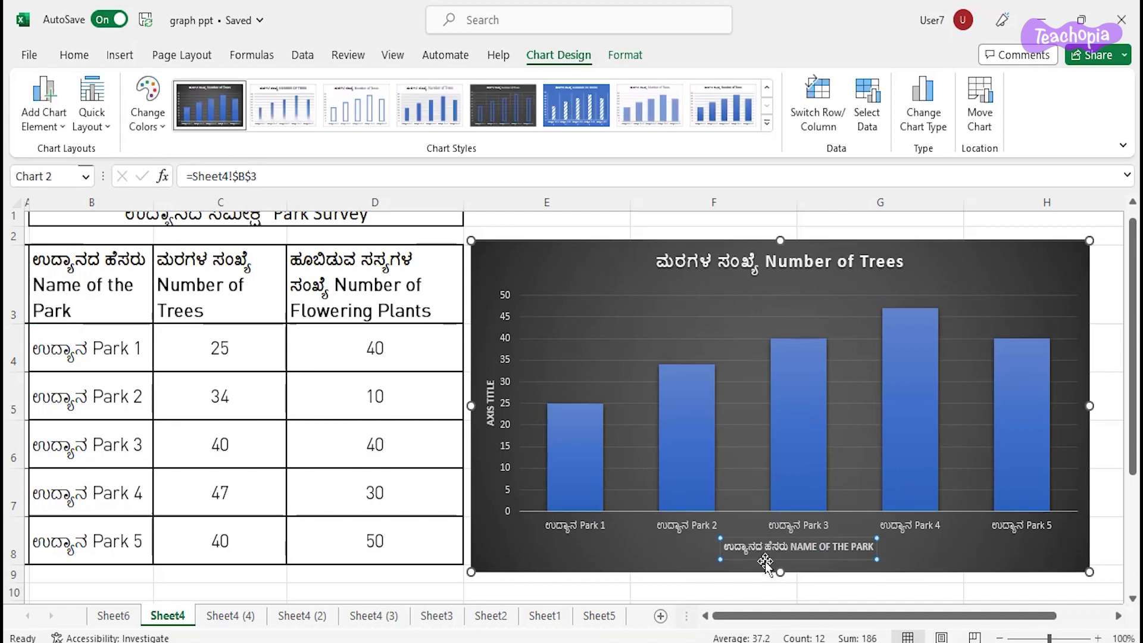
- Link the vertical axis title to the Number of Trees header with the formula =Sheet4!$C$3
left_click(490, 401)
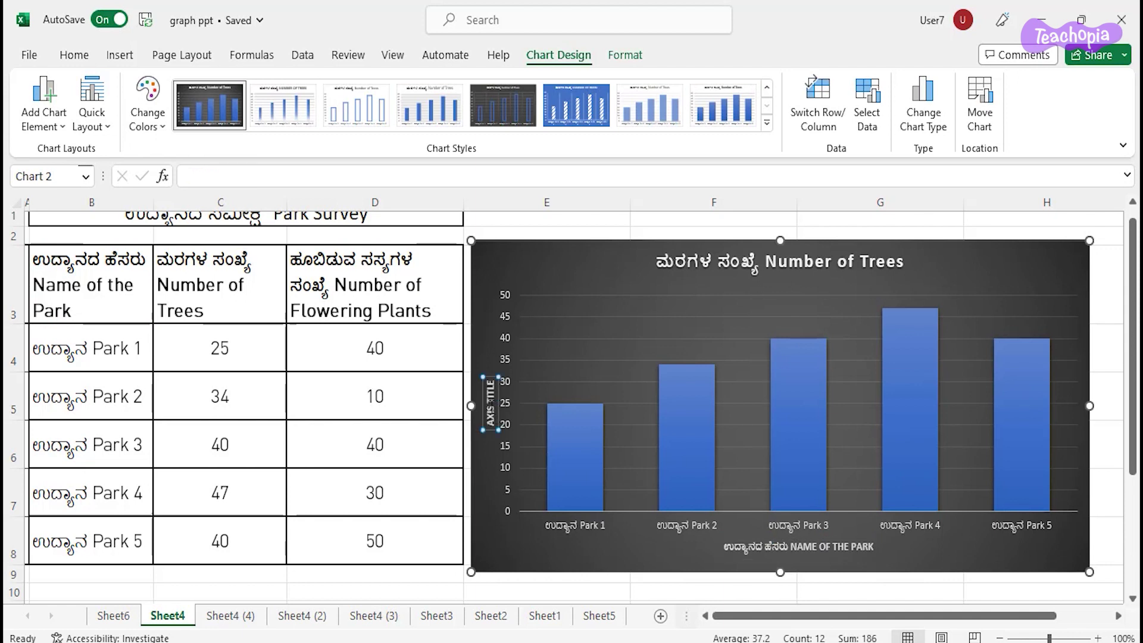
left_click(221, 174)
type("=")
left_click(257, 294)
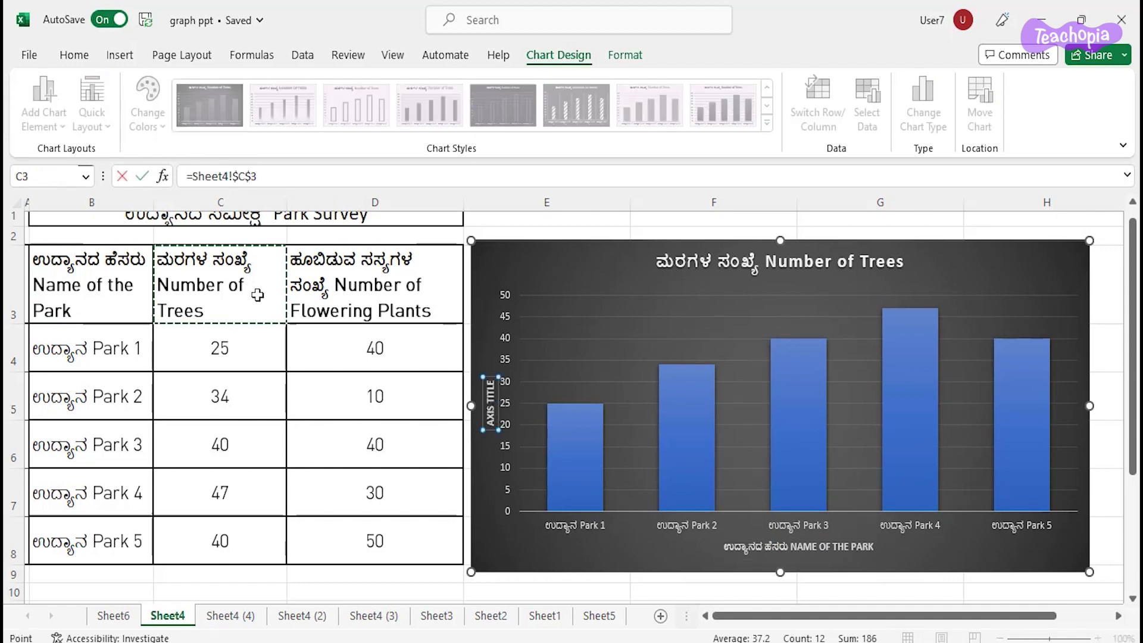
key("Return")
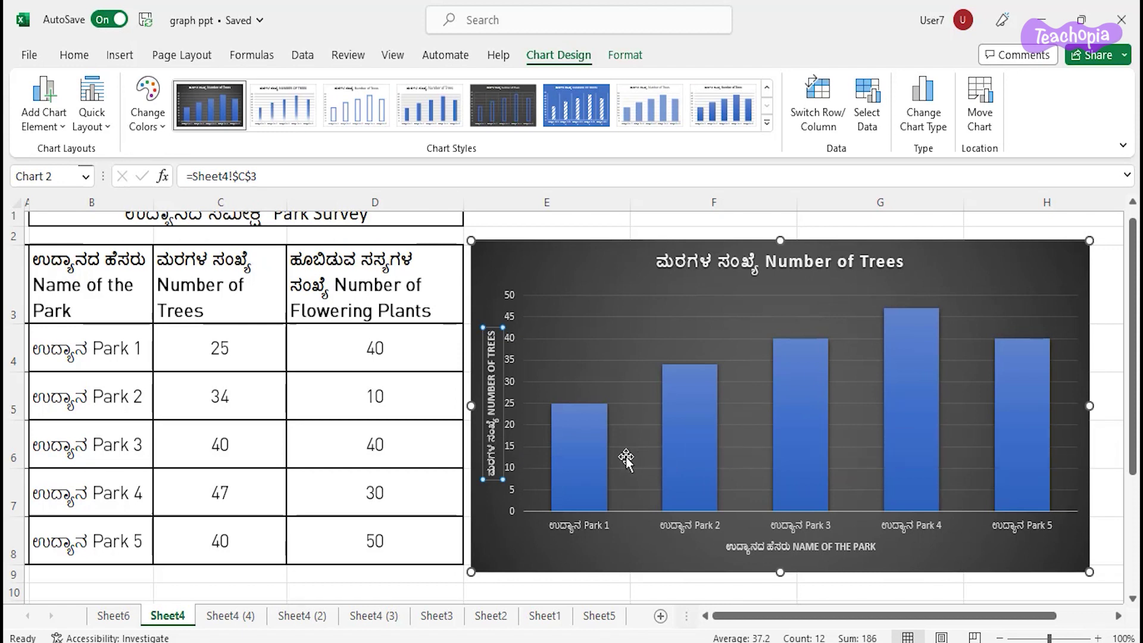
- Fill only the Park 2 column of the chart with the gold theme color
left_click(591, 451)
left_click(688, 437)
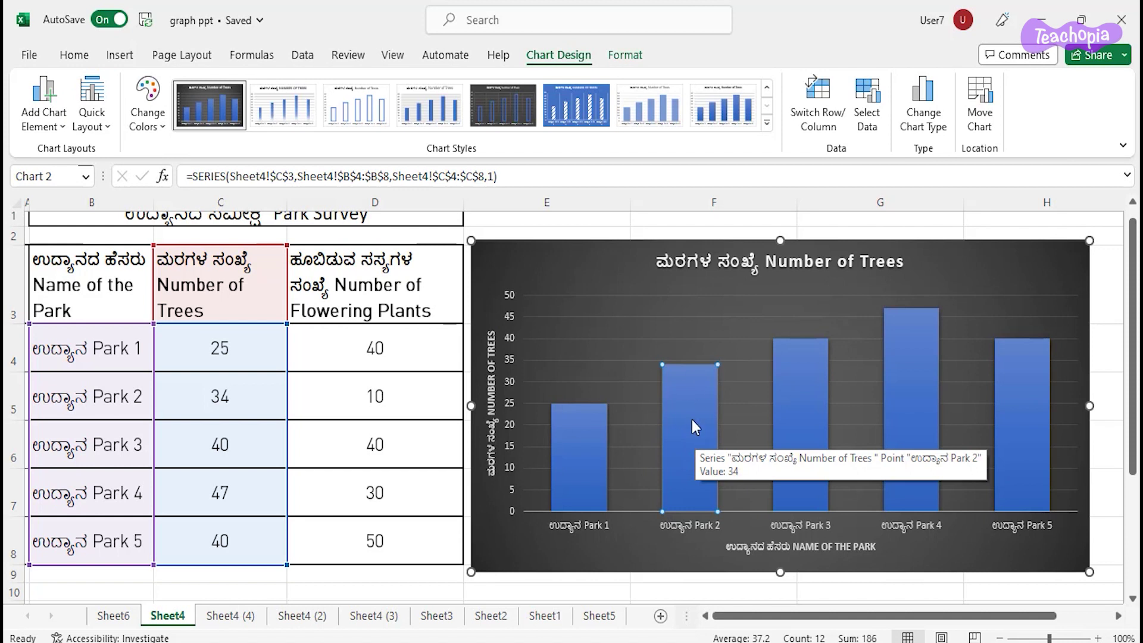
left_click(617, 59)
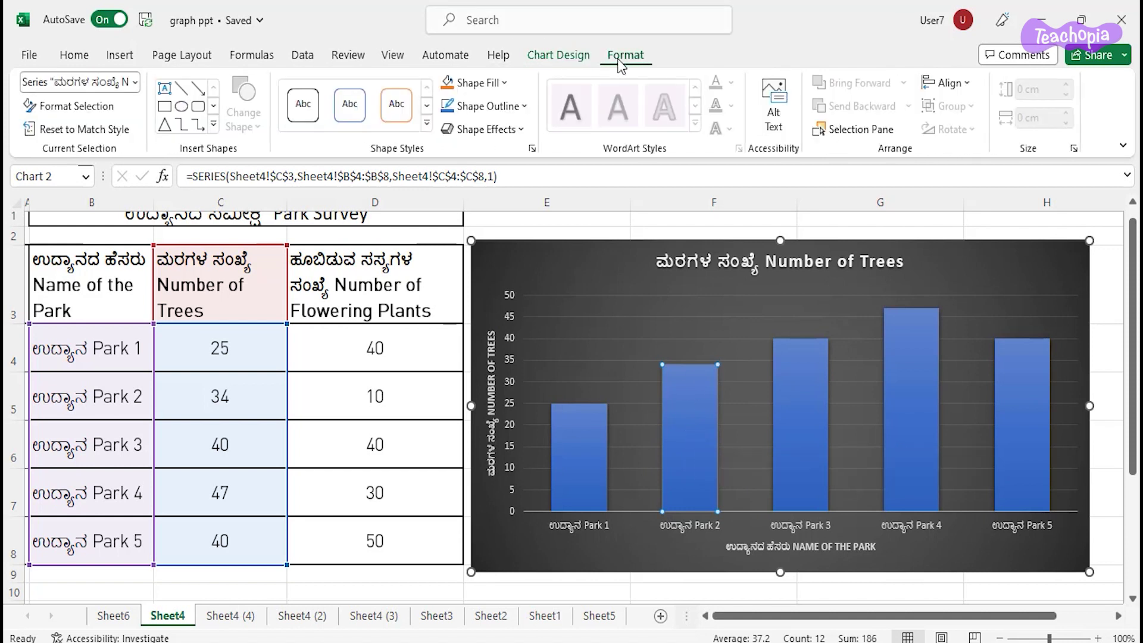
left_click(474, 83)
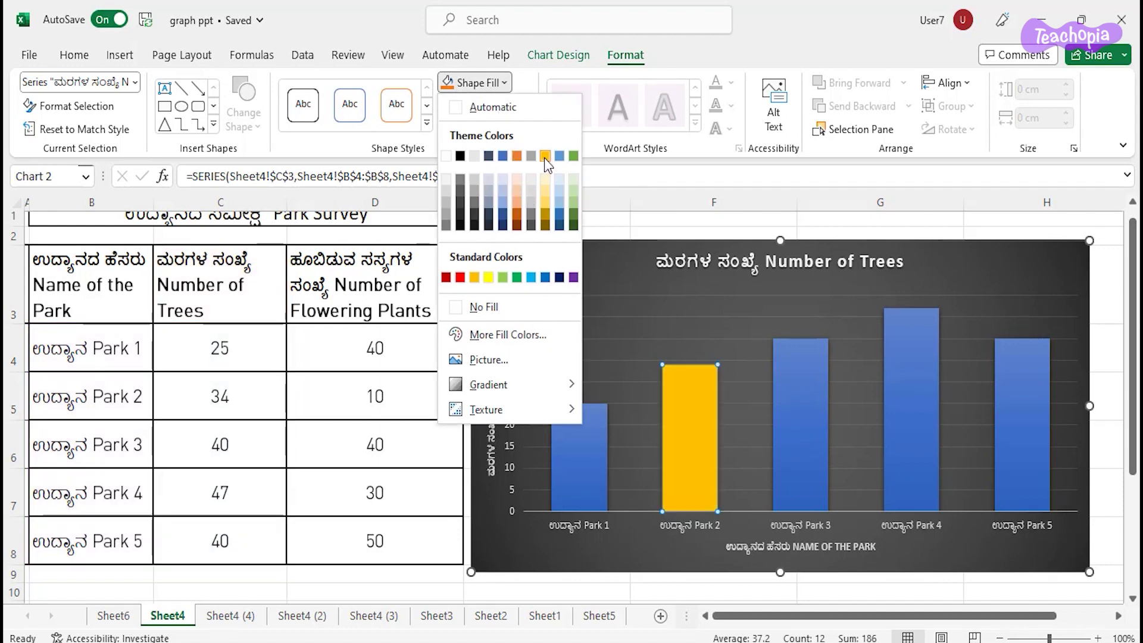
left_click(544, 156)
- Fill only the Park 3 column of the chart with the green theme color
left_click(806, 373)
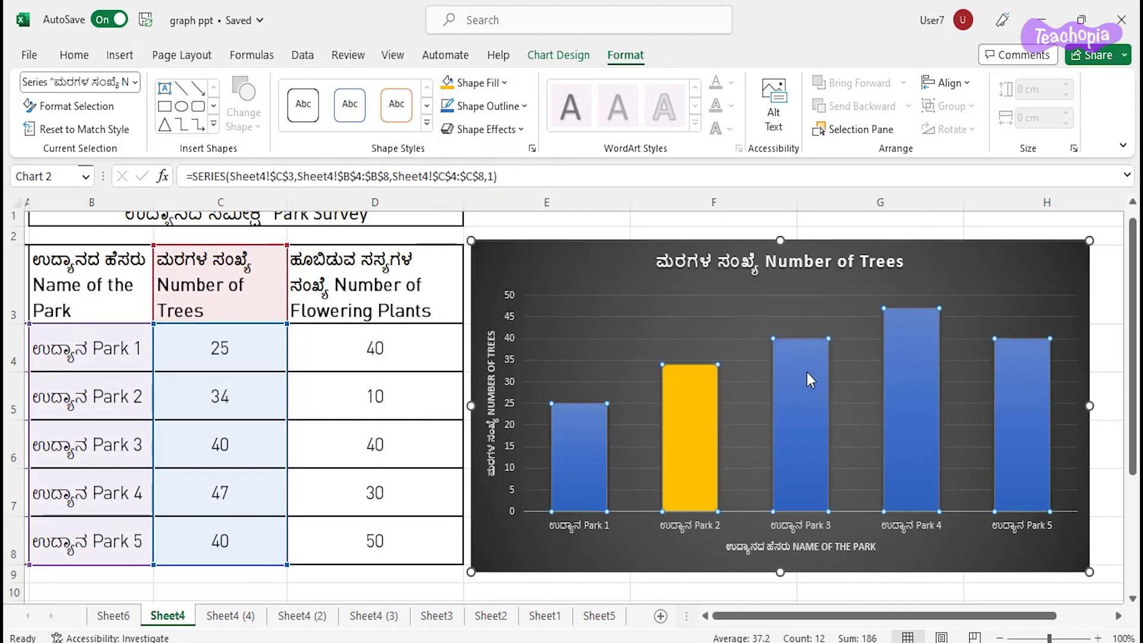
double_click(806, 372)
left_click(796, 370)
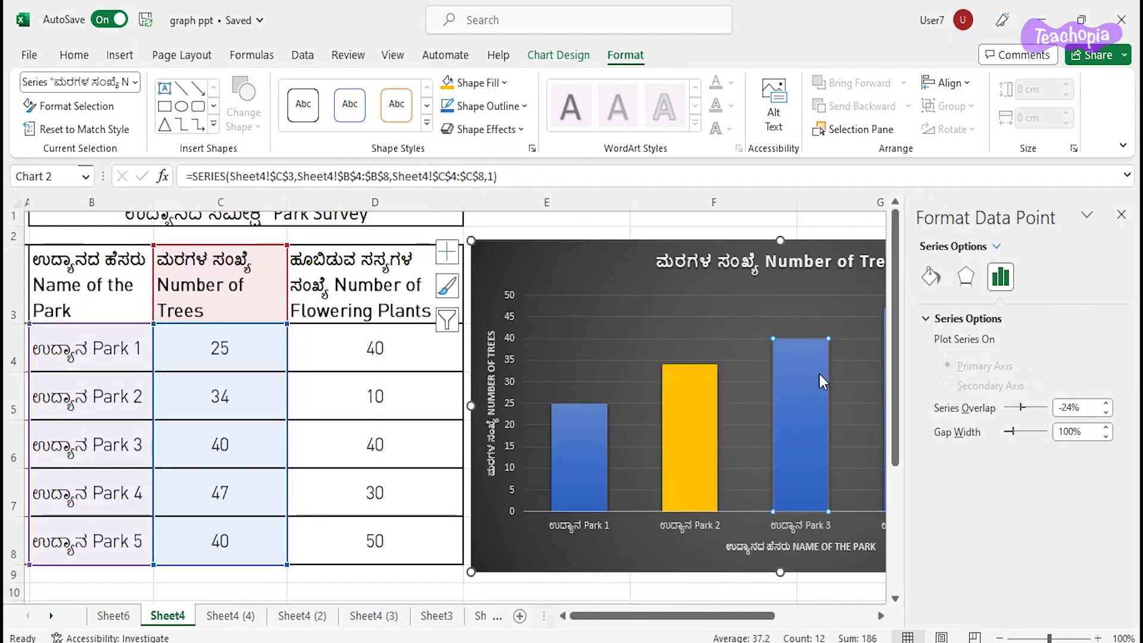
left_click(1126, 215)
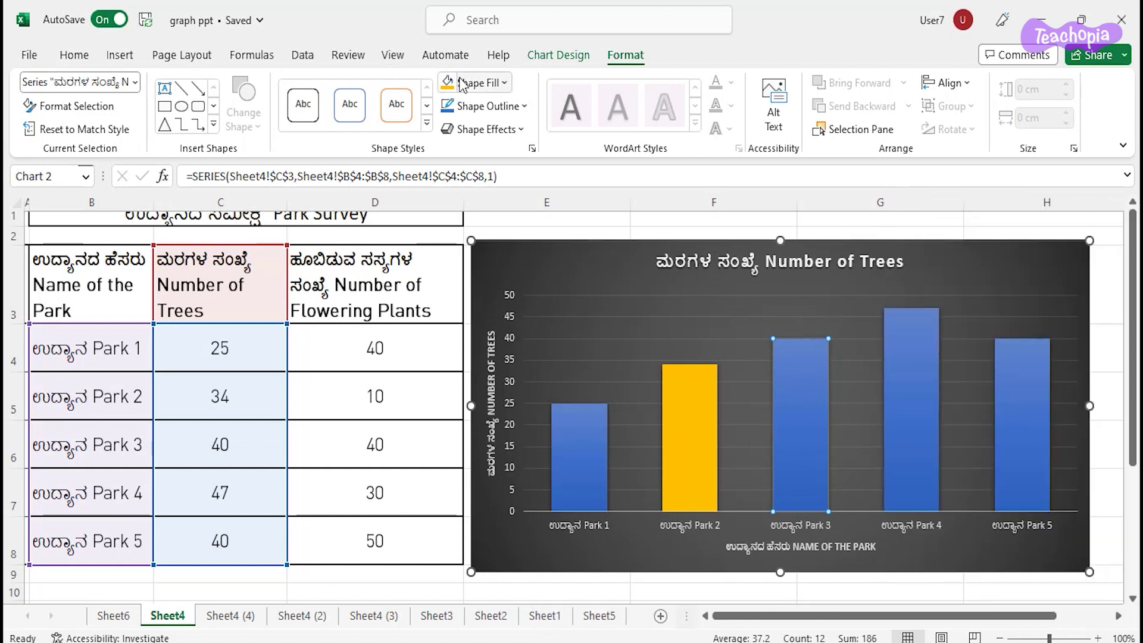
left_click(503, 83)
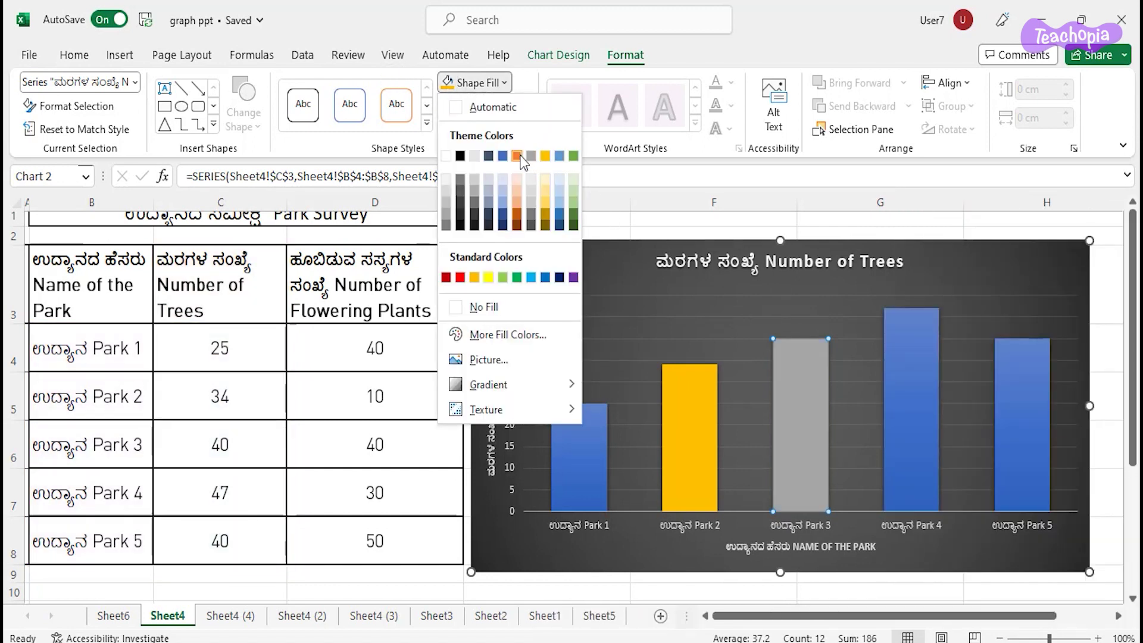
left_click(574, 156)
mouse_move(928, 366)
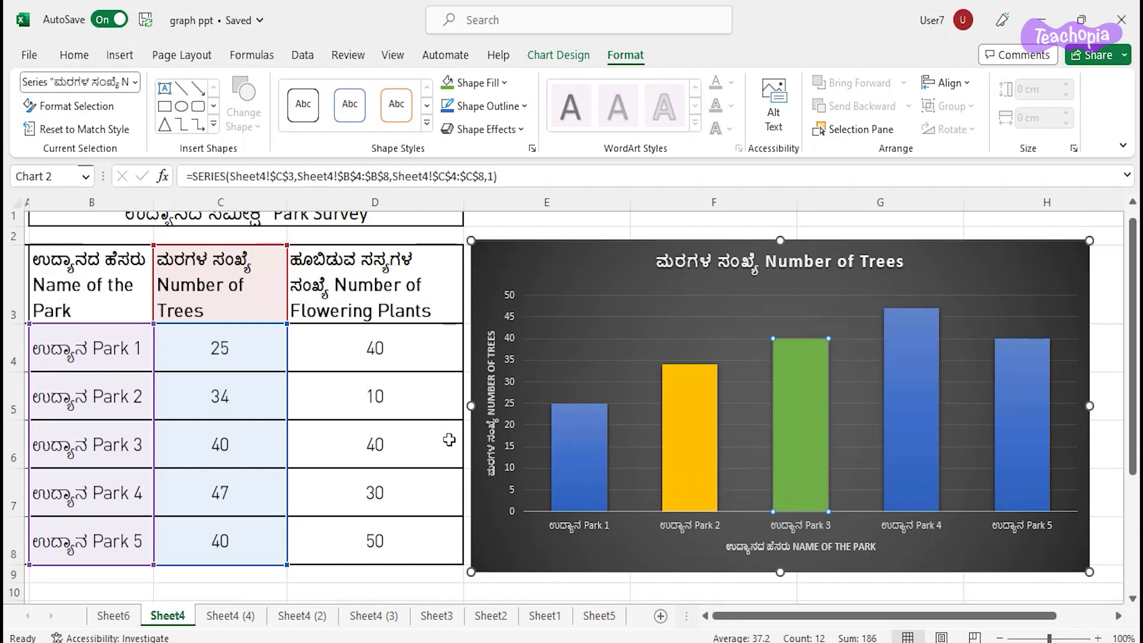
mouse_move(580, 484)
- Insert a 2-D clustered column chart from the park names in B3:B8 and the Number of Flowering Plants in D3:D8
left_click(92, 306)
left_click_drag(86, 299, 102, 541)
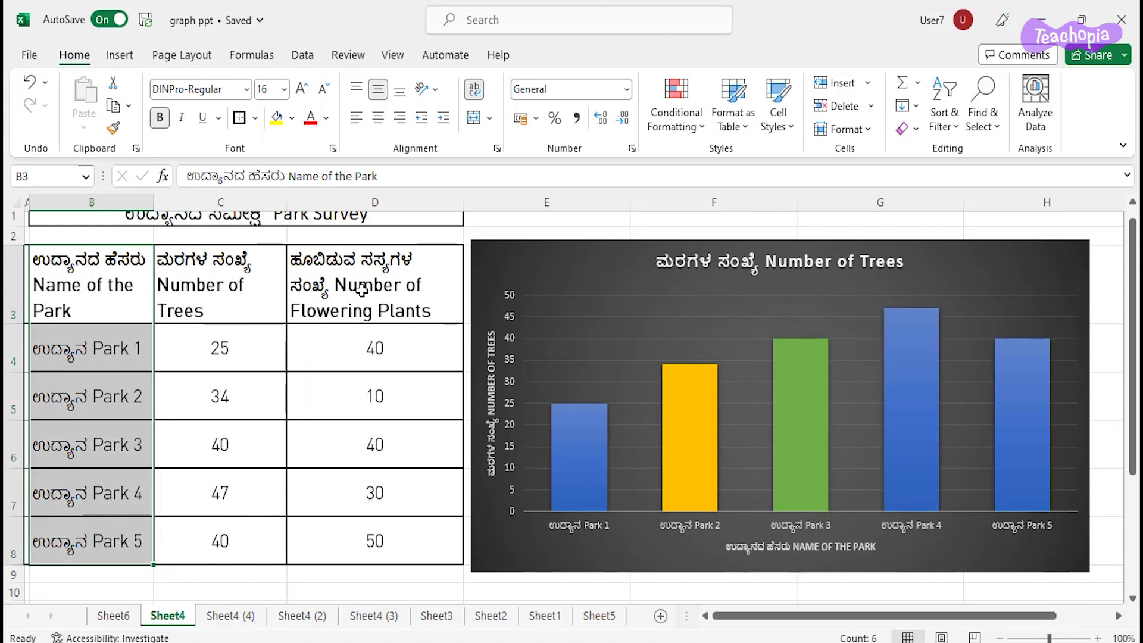
left_click_drag(371, 287, 390, 538)
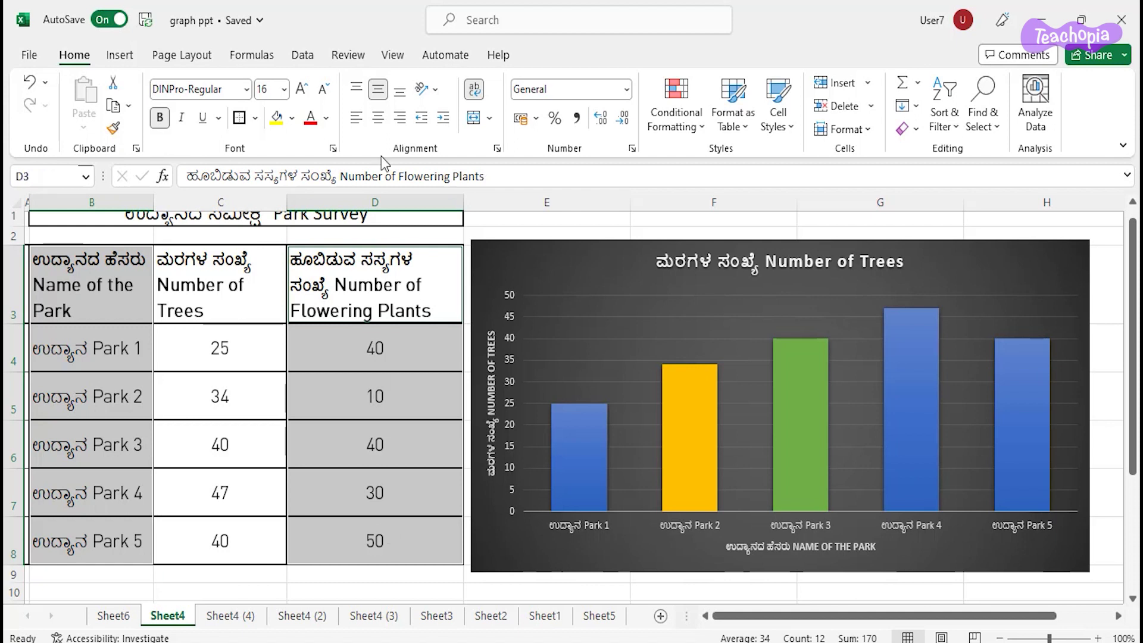
left_click(120, 55)
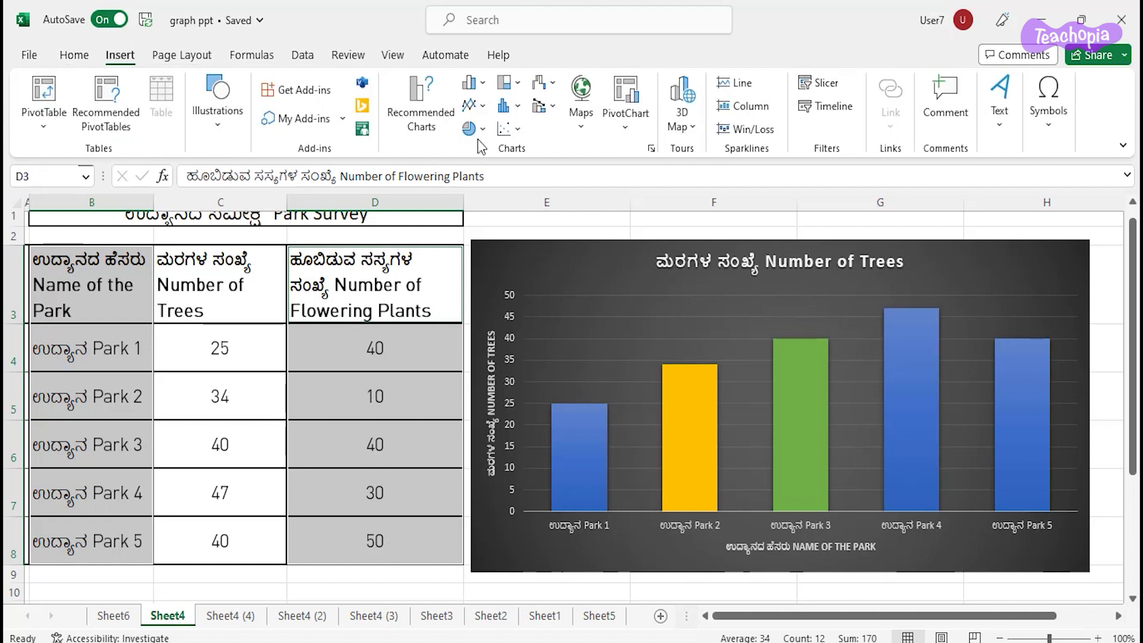
left_click(481, 90)
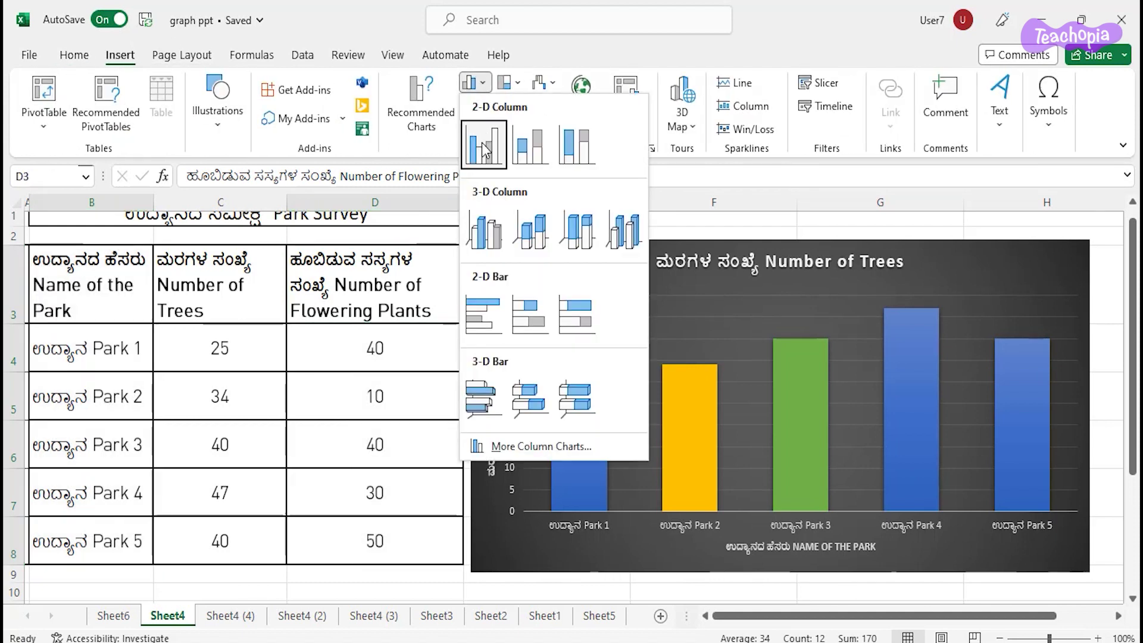
left_click(485, 124)
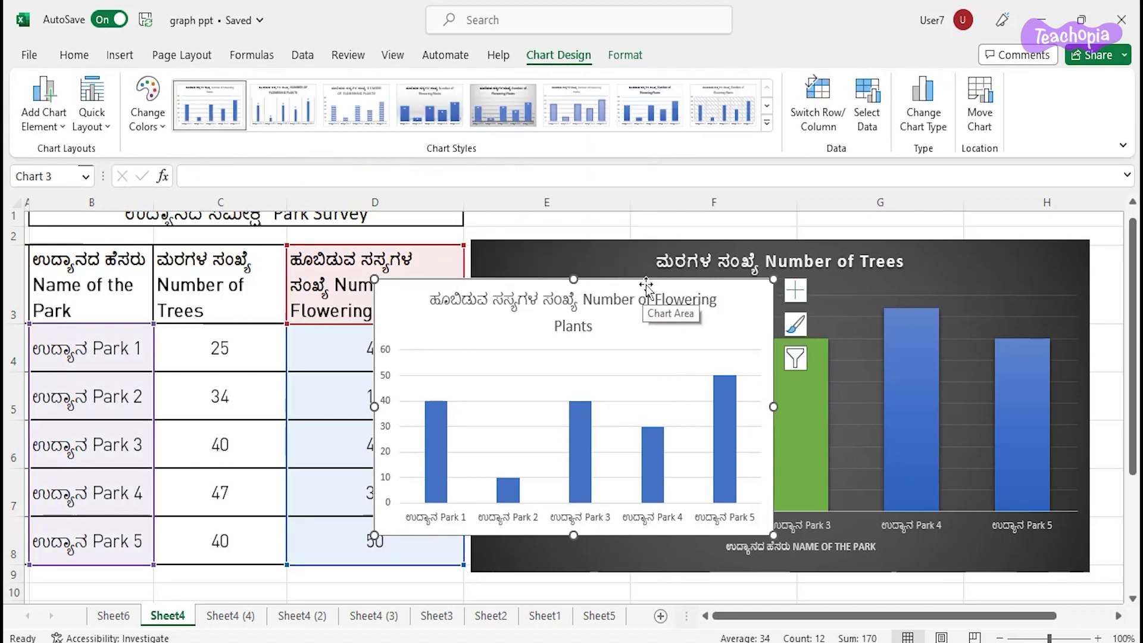
- Place the flowering plants chart over the trees chart, enlarge it across columns E to H, and apply the same dark-background style
left_click_drag(650, 275, 744, 245)
mouse_move(864, 498)
left_mouse_down()
mouse_move(1092, 566)
mouse_move(1078, 575)
left_mouse_up()
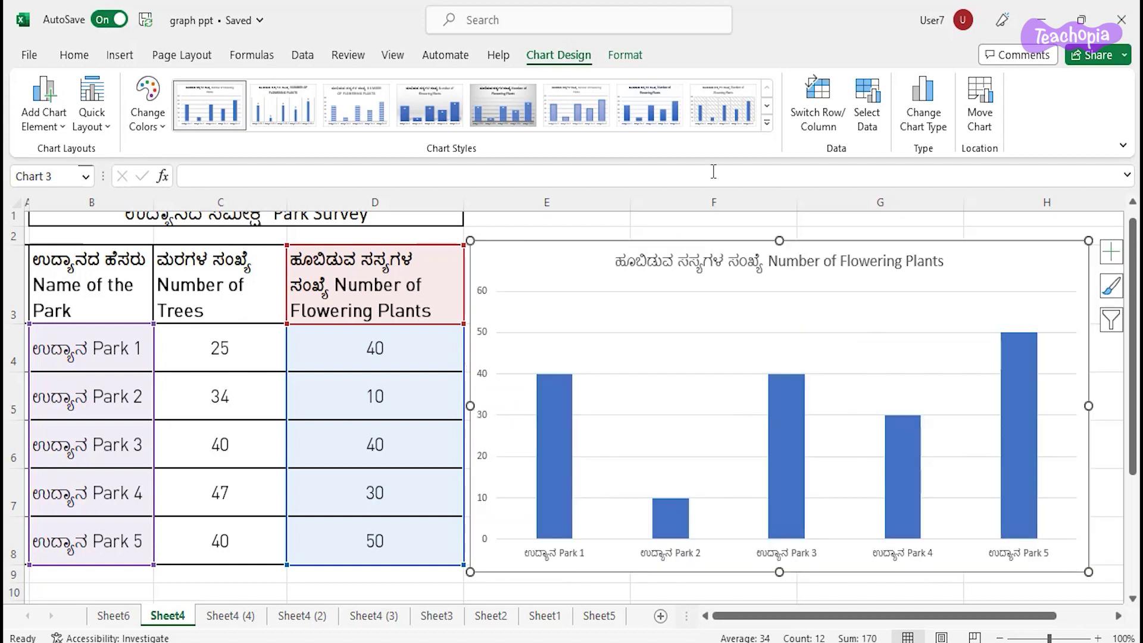
left_click(766, 107)
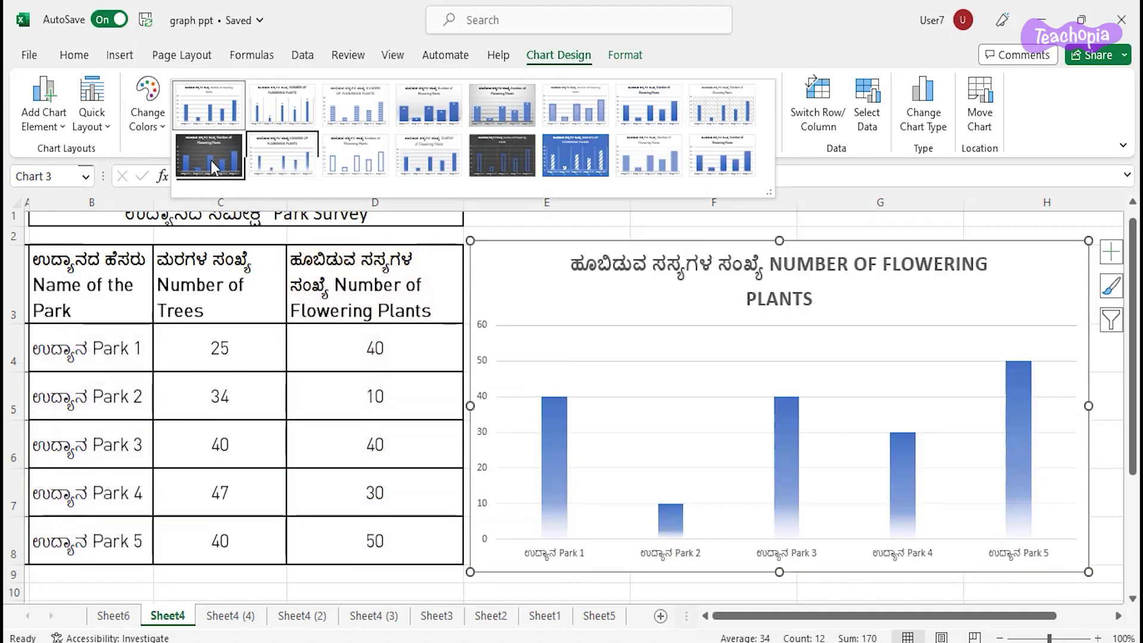
left_click(210, 105)
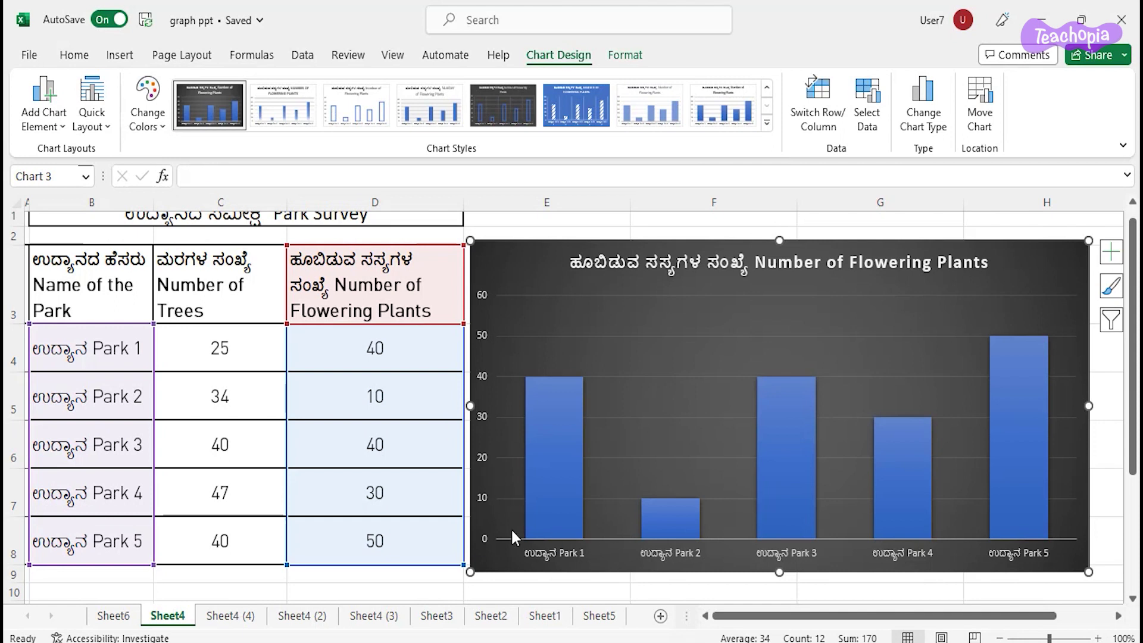
- Add primary horizontal and primary vertical axis titles to the flowering plants chart
left_click(44, 110)
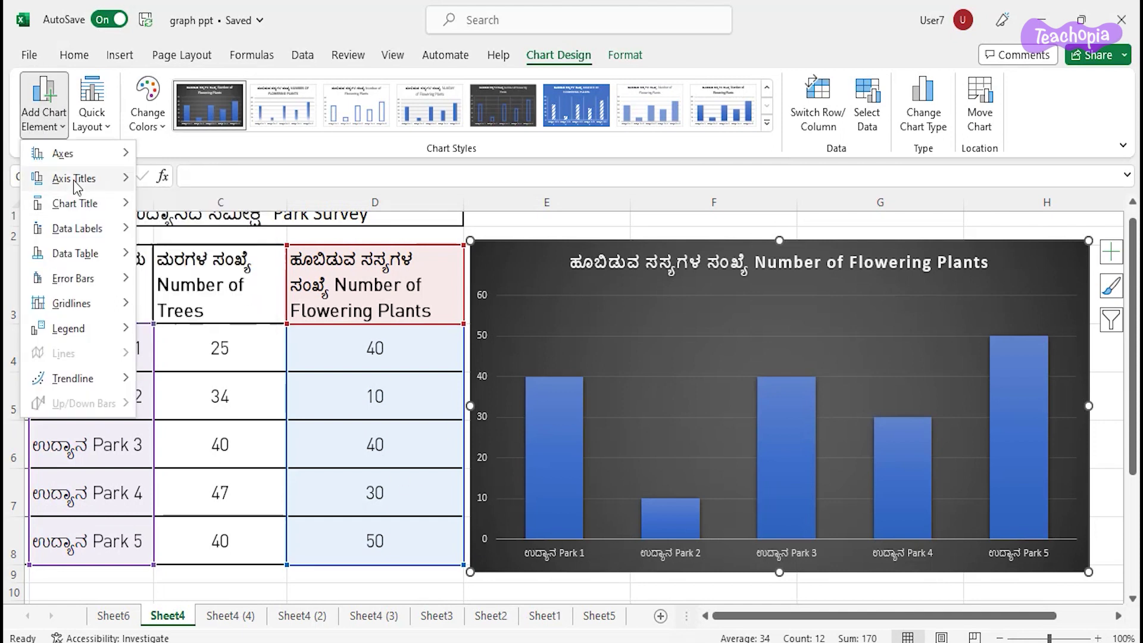
mouse_move(73, 178)
left_click(186, 200)
left_click(43, 110)
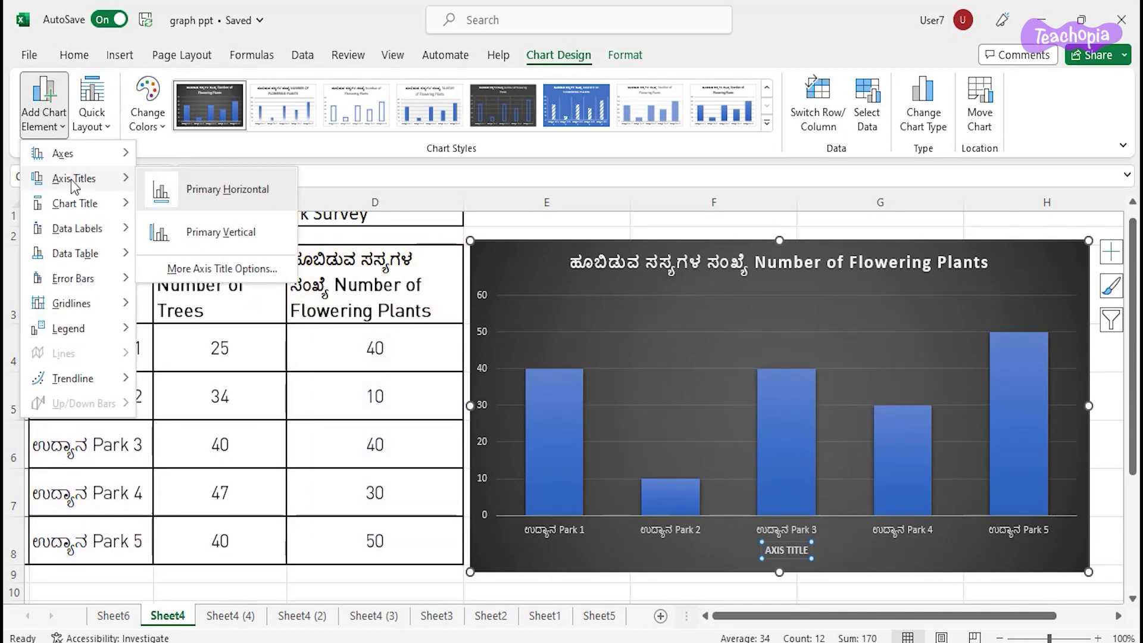
left_click(195, 238)
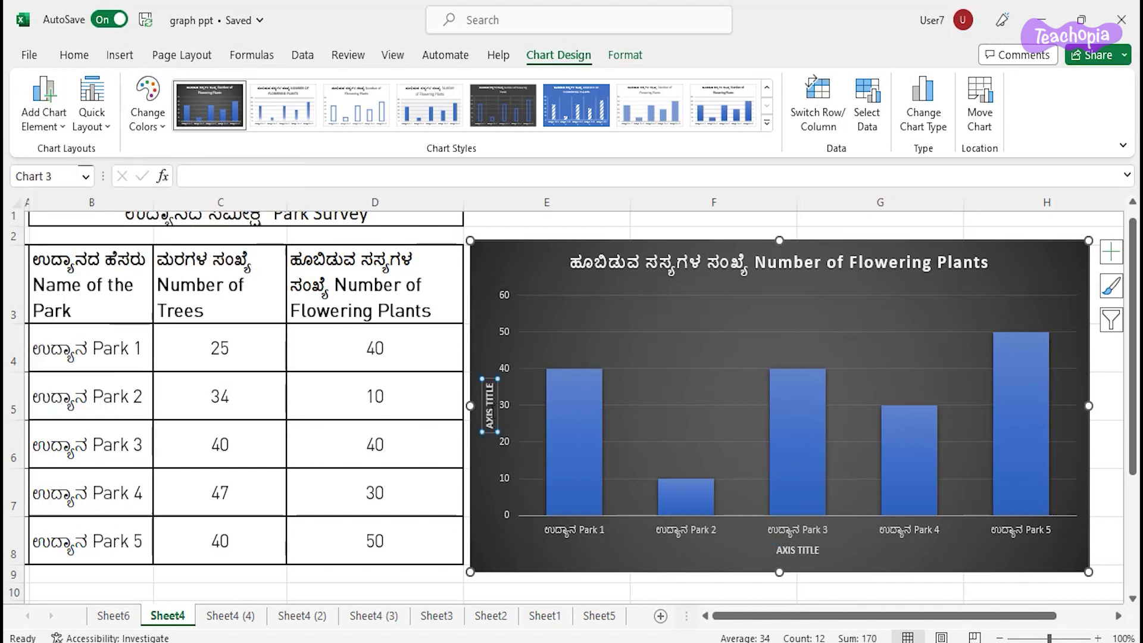
- Link the chart's vertical axis title to the Number of Flowering Plants header in cell D3
left_click(248, 181)
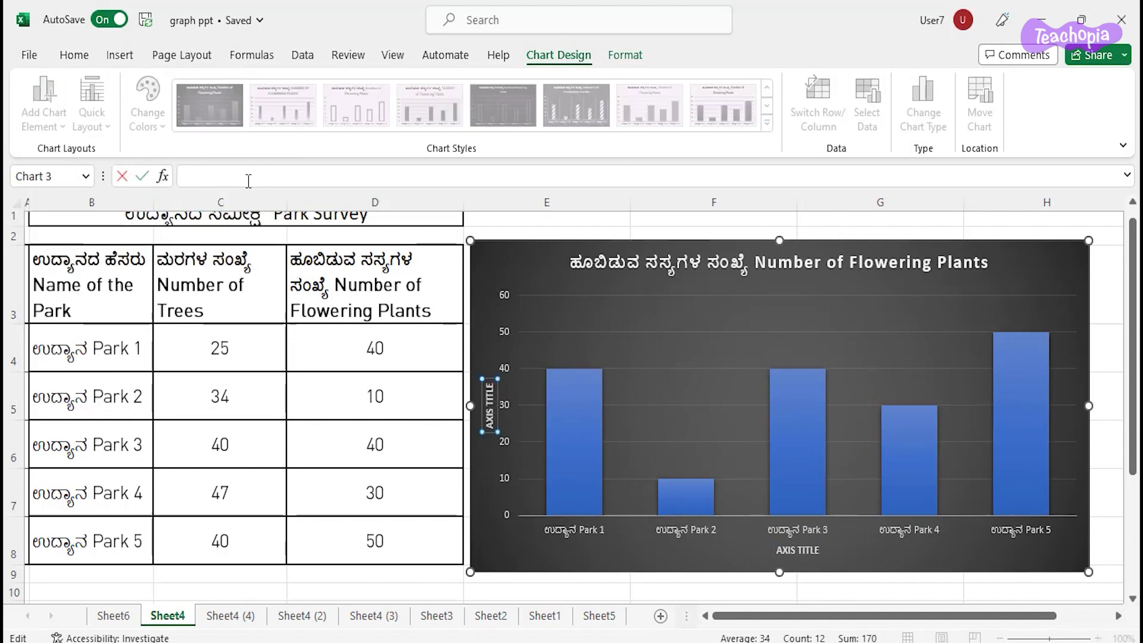
type("=")
left_click(355, 282)
key("Return")
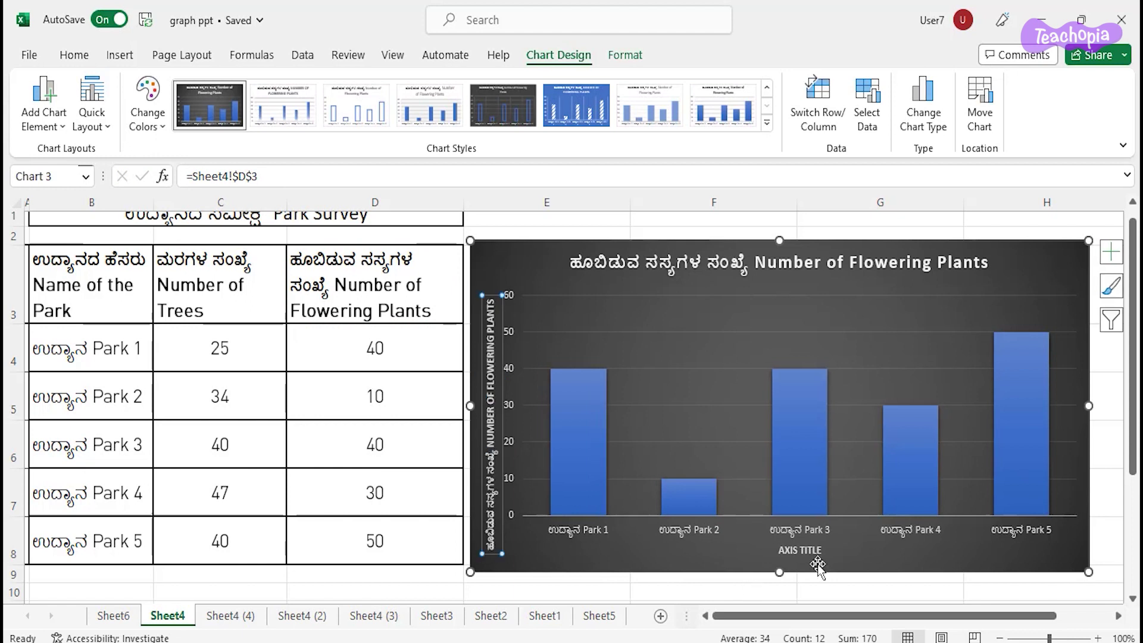
- Link the chart's horizontal axis title to the Name of the Park header in cell B3
left_click(802, 547)
left_click(198, 178)
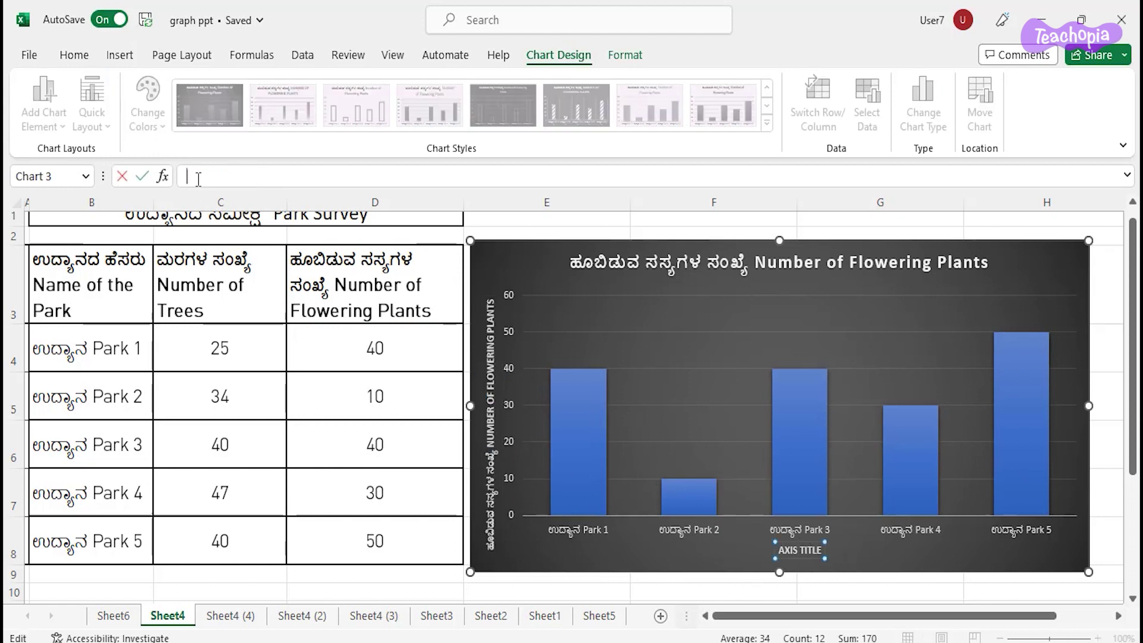
left_click(98, 310)
key("Return")
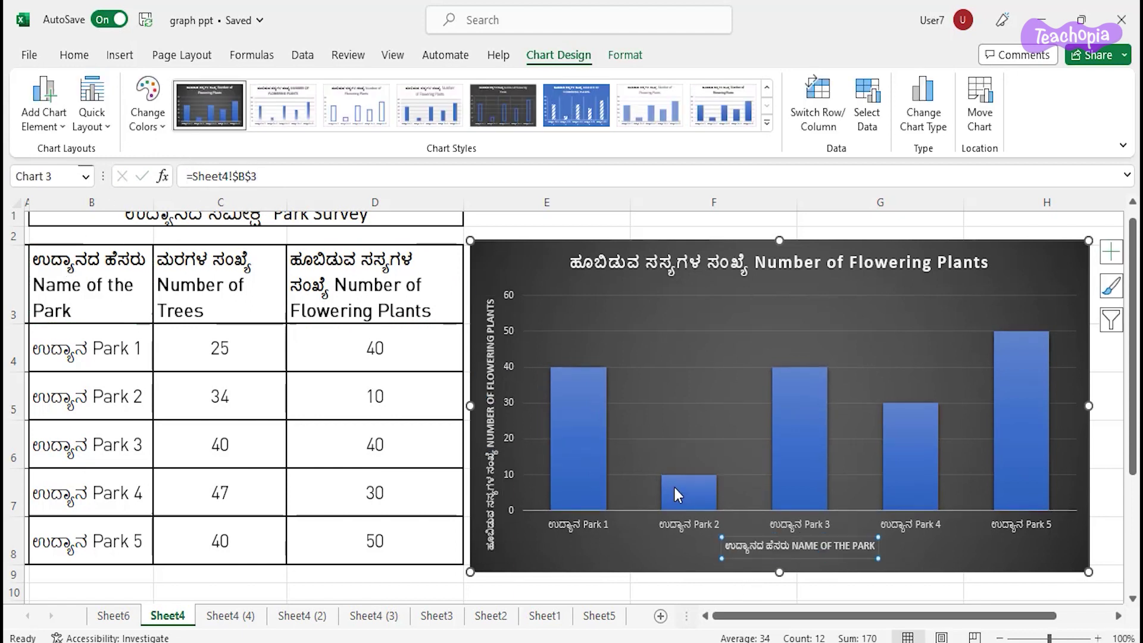
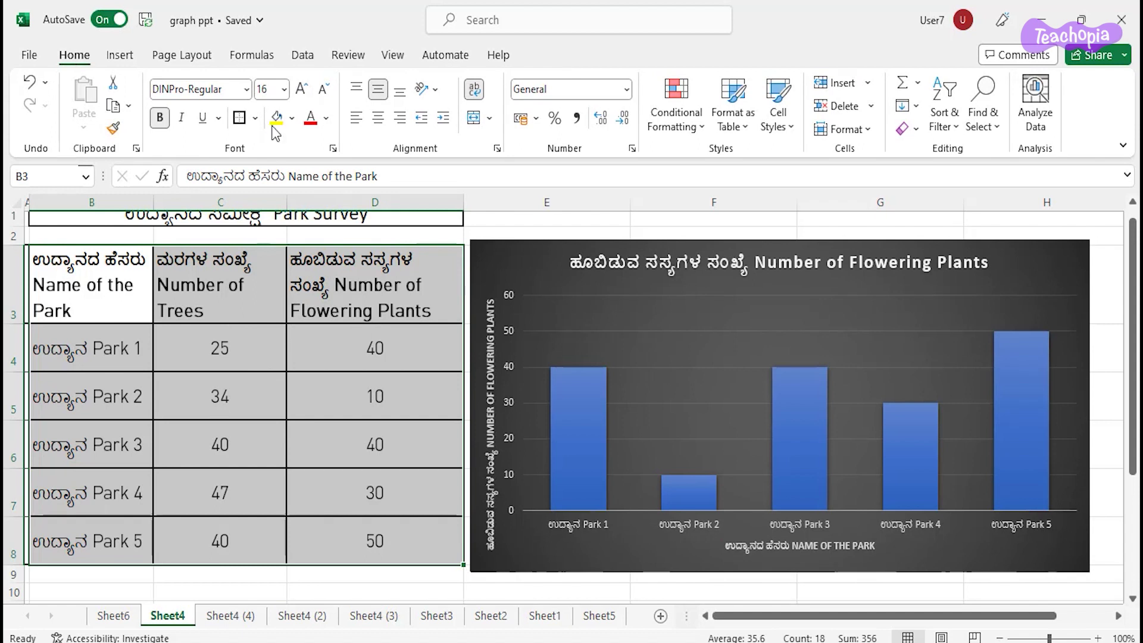
- Insert a 2-D clustered column chart from the selected Park Survey data in B3:D8
left_click(116, 56)
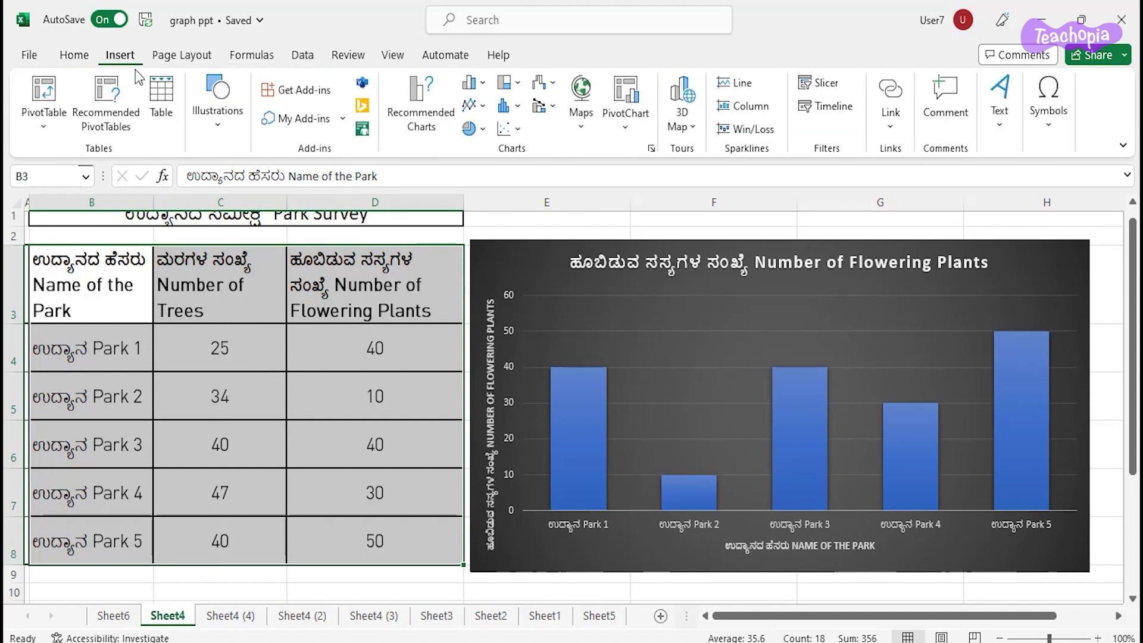
left_click(475, 89)
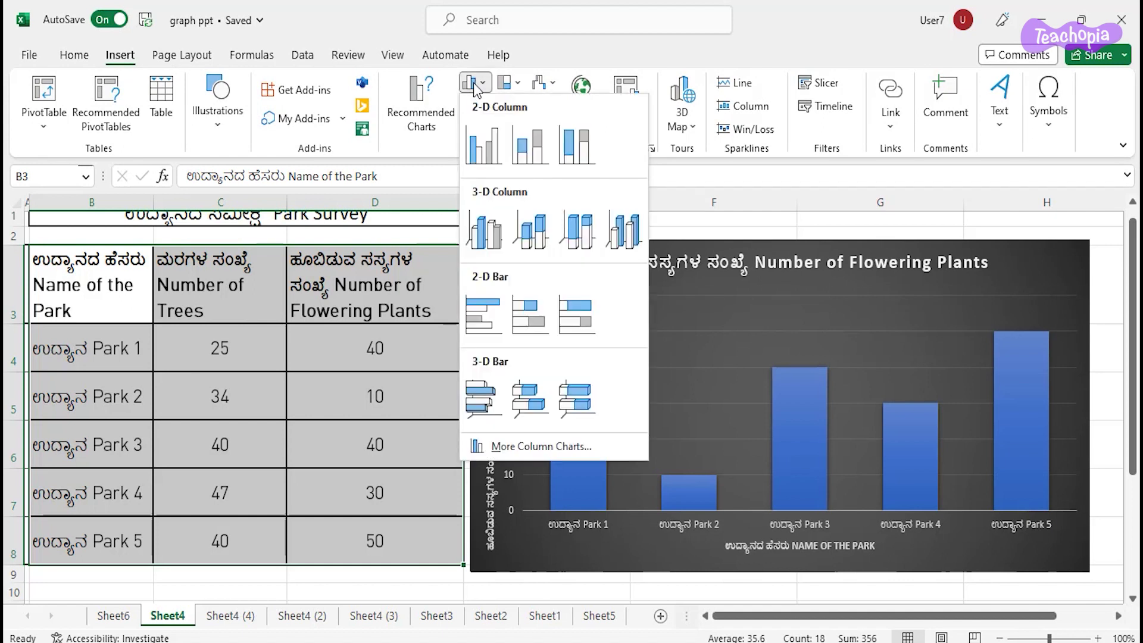
left_click(477, 146)
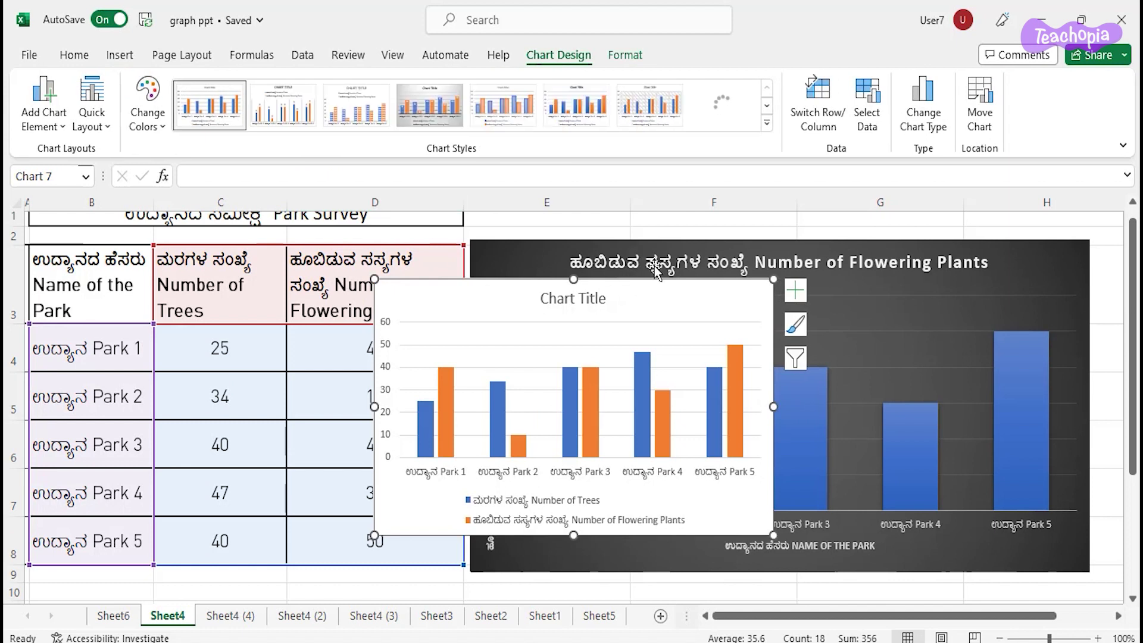
- Place the combined trees and plants chart over the flowering plants chart and enlarge it across columns E to H
left_click_drag(674, 278, 752, 237)
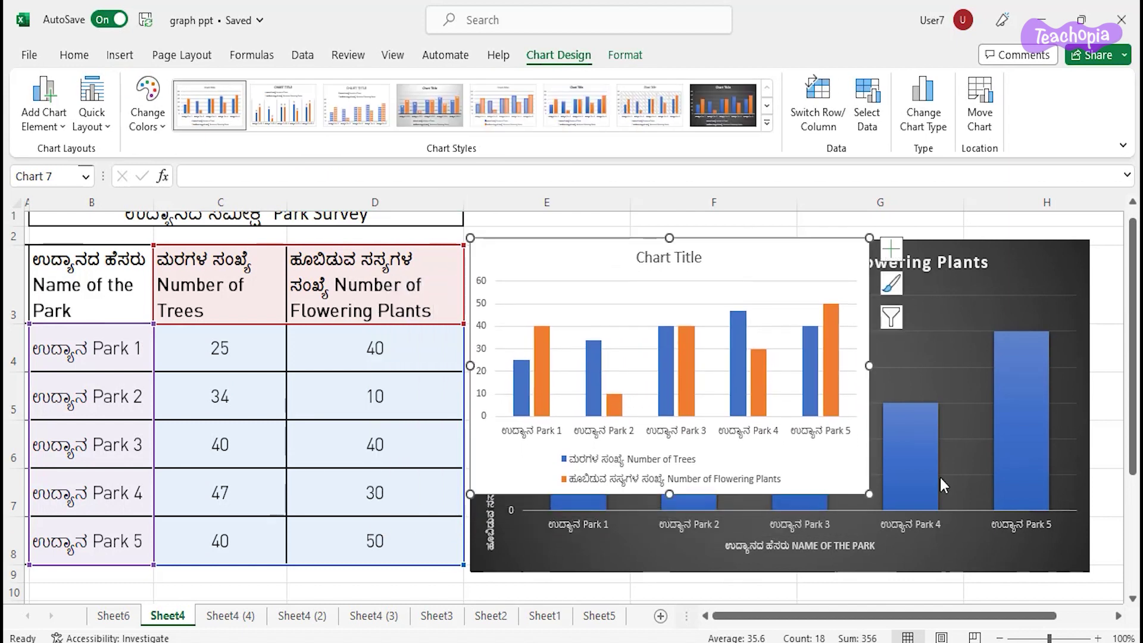
left_click_drag(869, 494, 1086, 570)
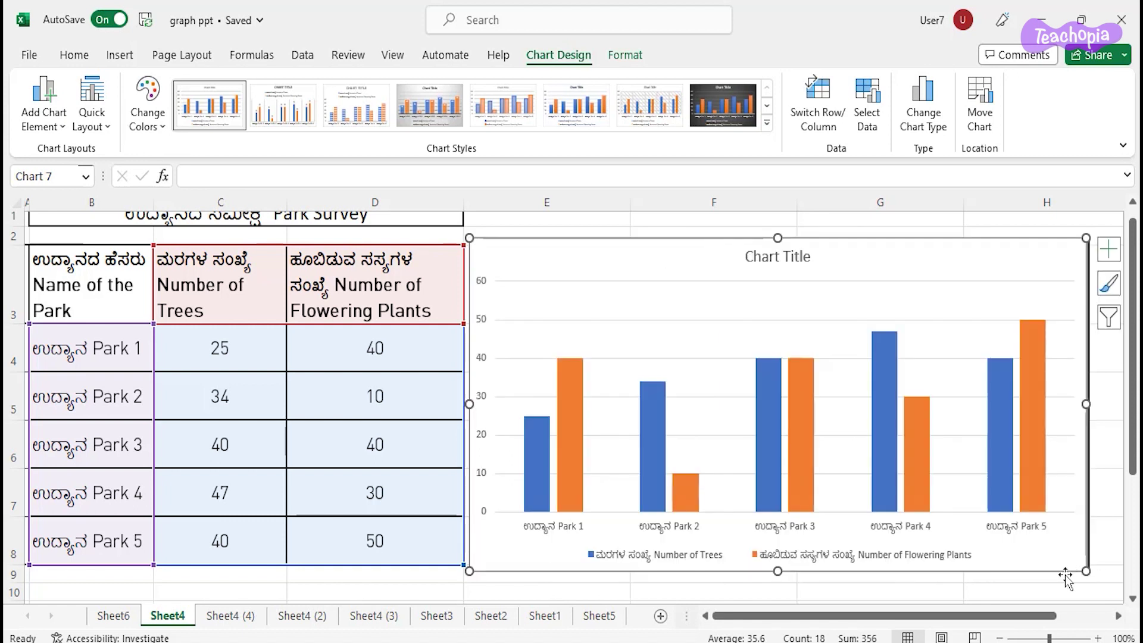
scroll(1071, 598, "up", 1)
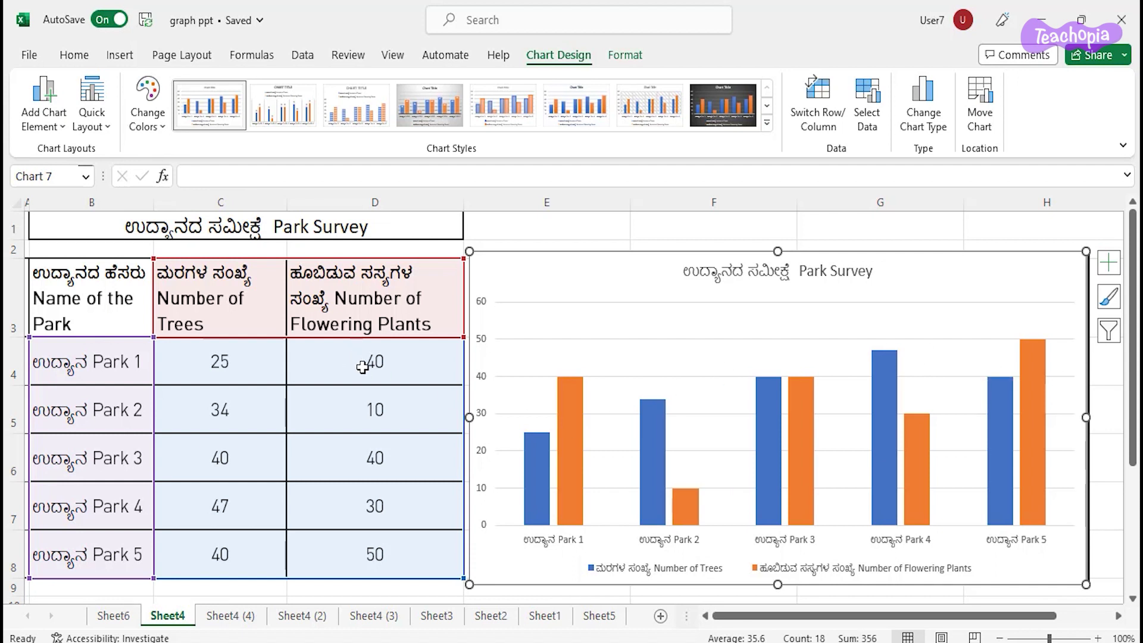
- Update the Park 2 data, setting its Number of Flowering Plants to 30 and its Number of Trees to 50
left_click(385, 410)
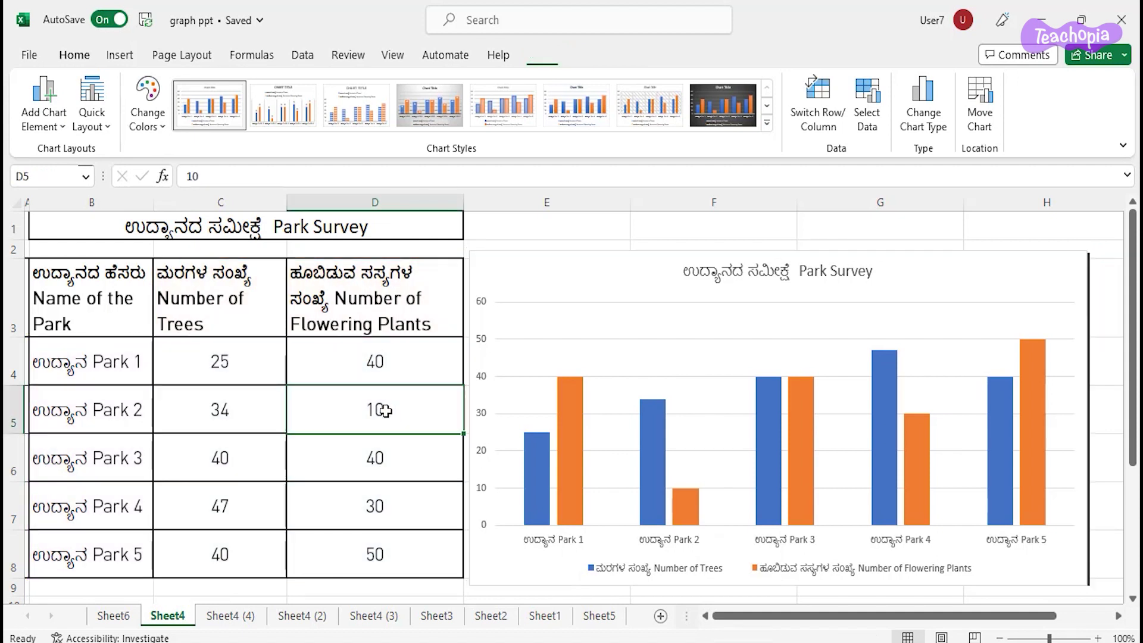
type("30")
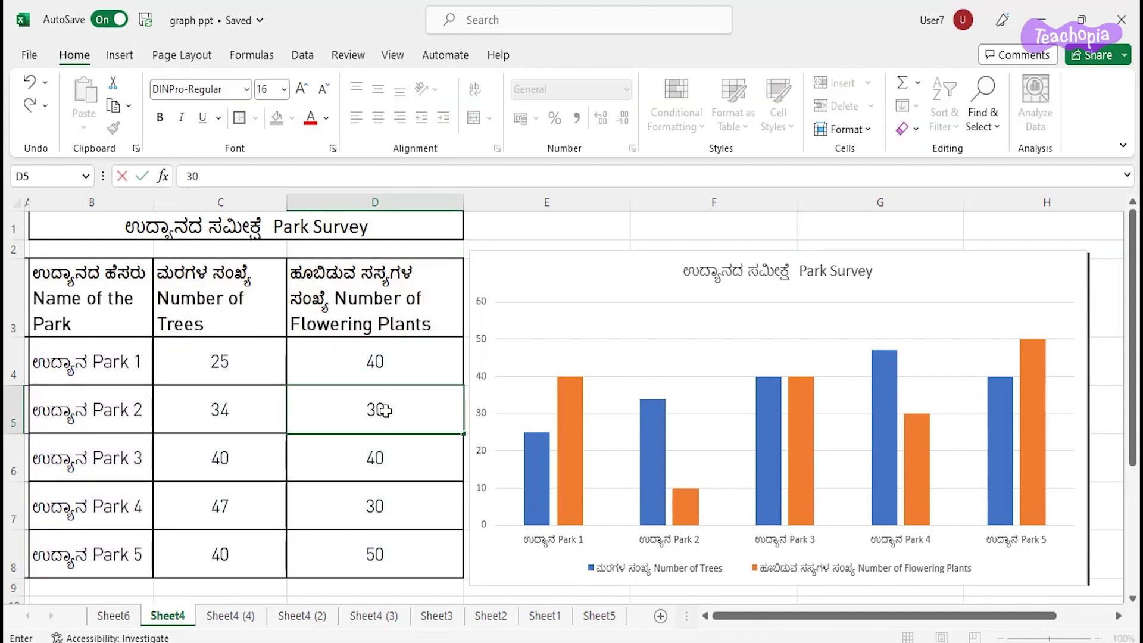
key("Return")
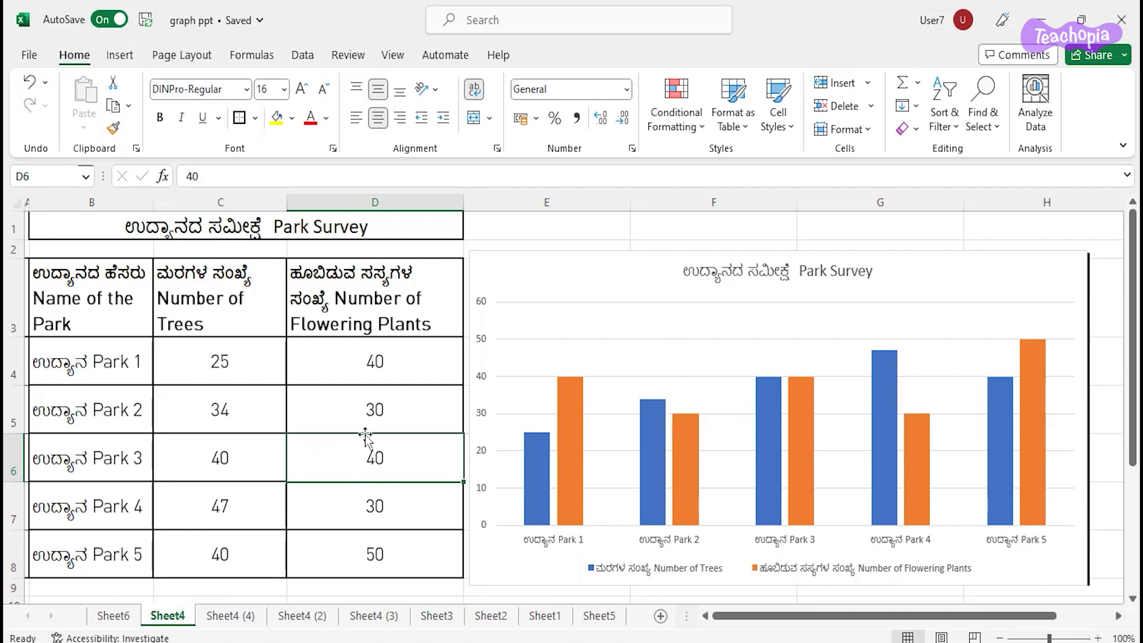
left_click(237, 407)
type("50")
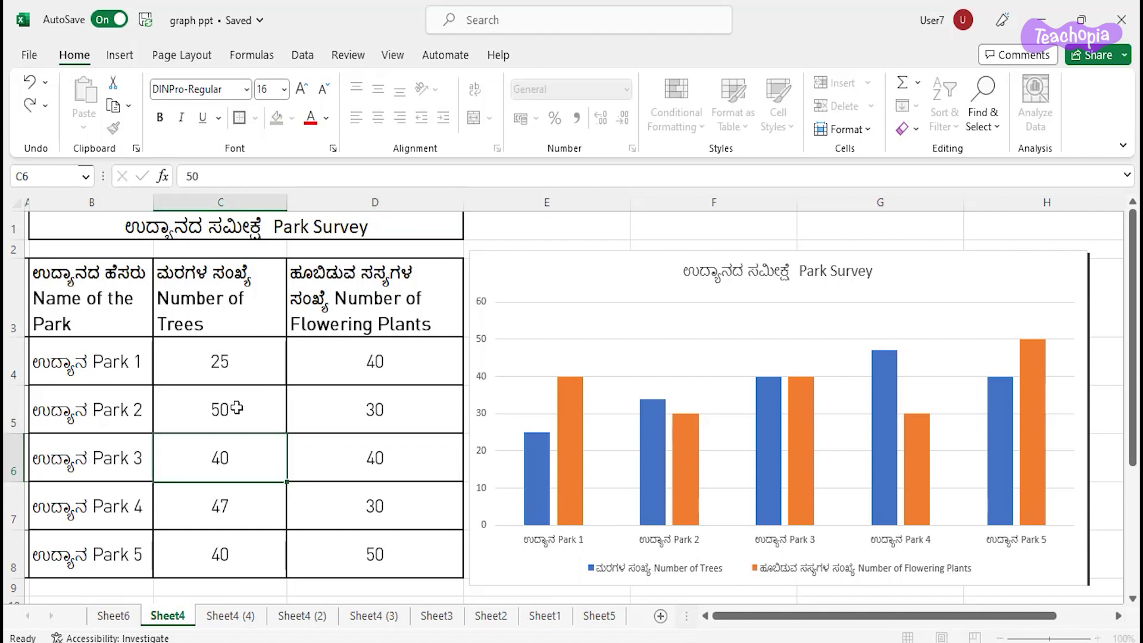
key("Return")
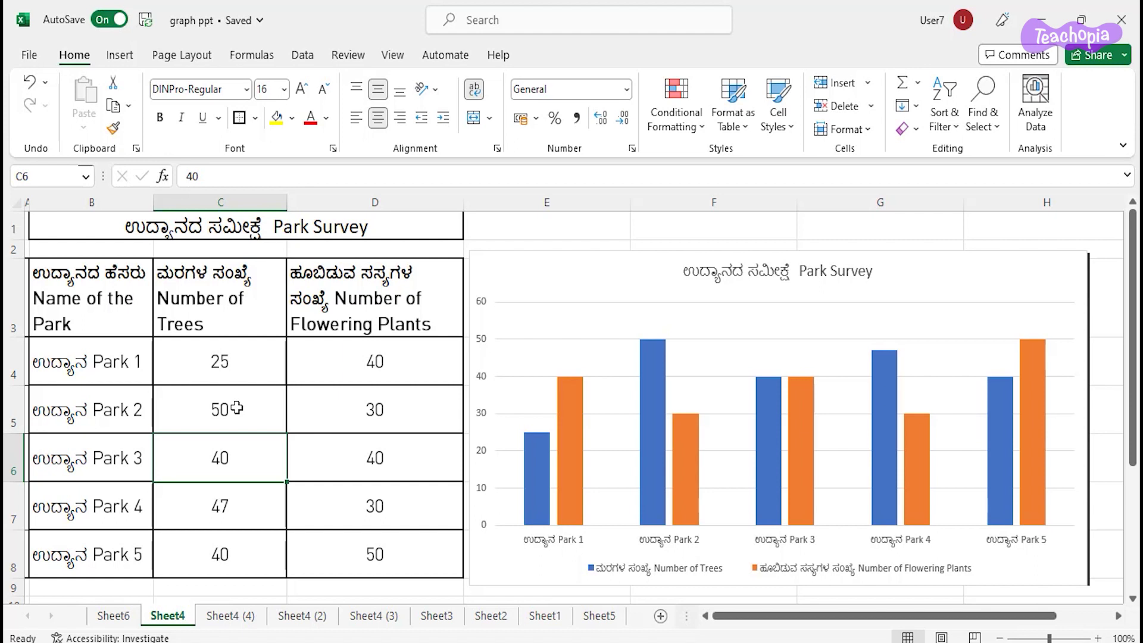
mouse_move(1008, 398)
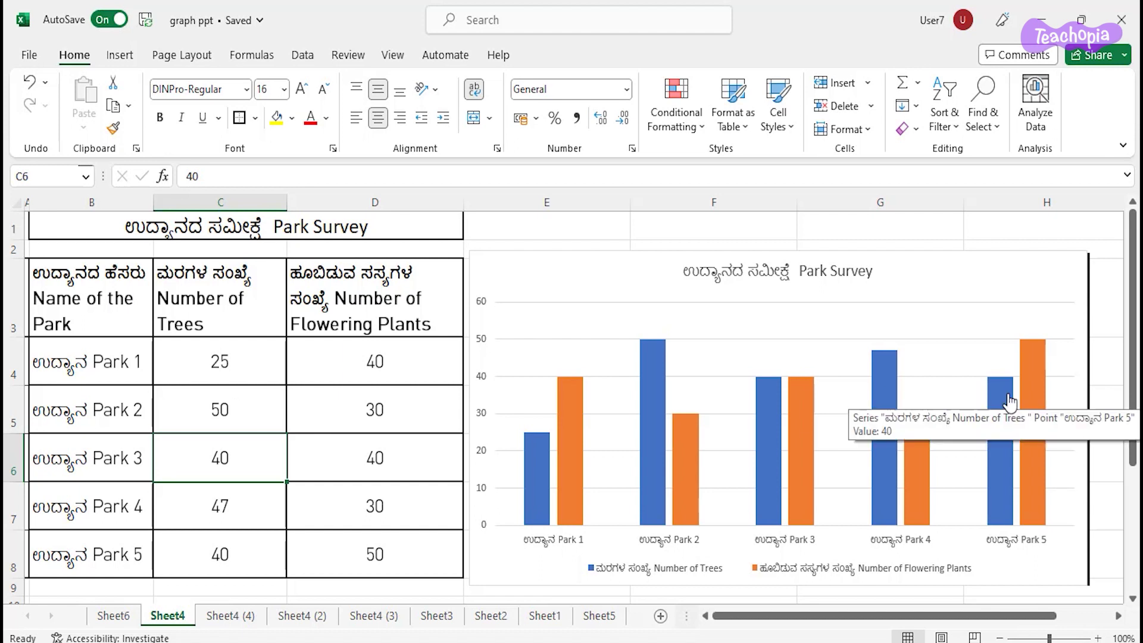